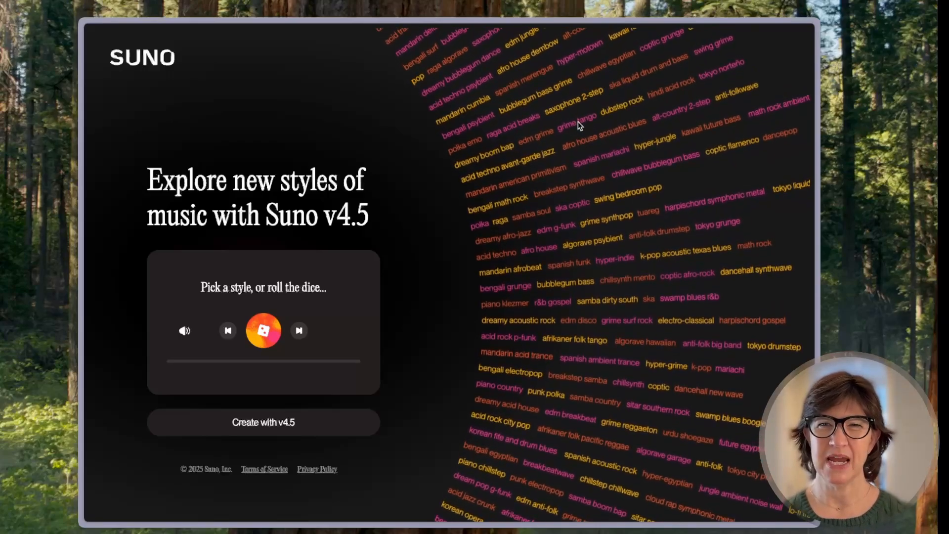
# Play sample songs for several styles on the v4.5 style wall, including grime tango and hyphy bluegrass
pyautogui.click(576, 121)
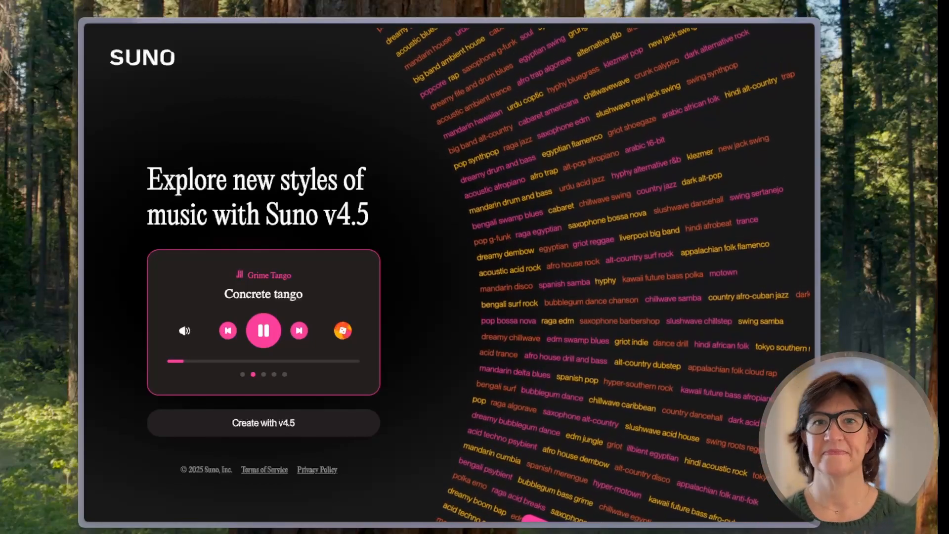
pyautogui.click(579, 99)
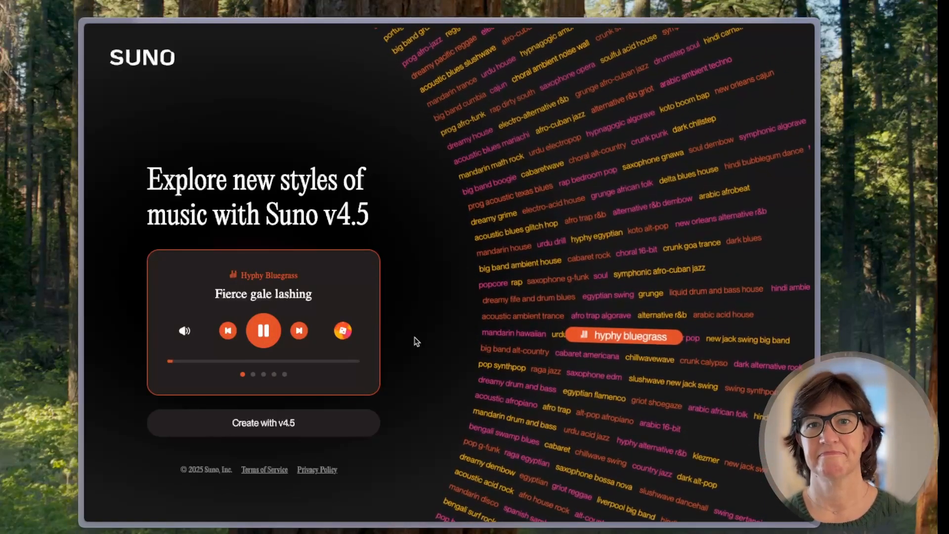
pyautogui.click(506, 168)
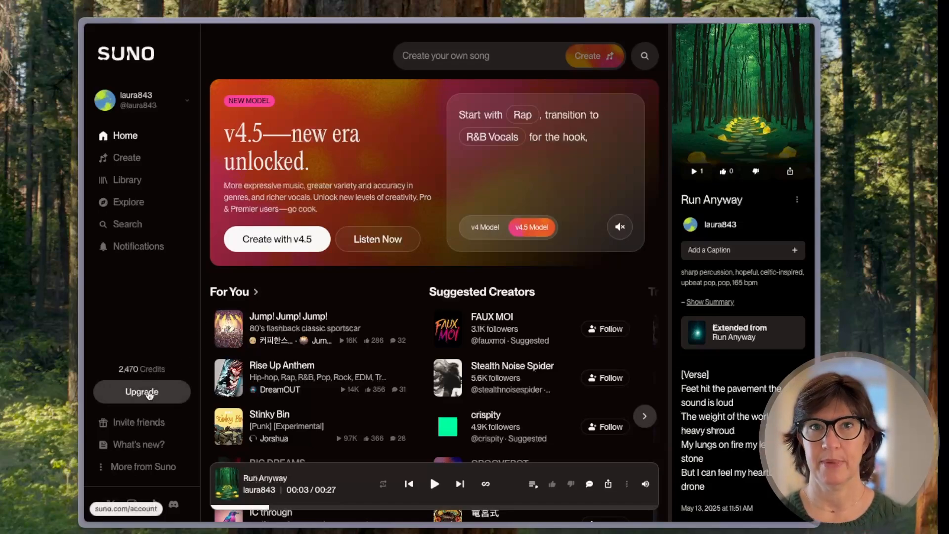
# Open the subscription plans and compare the Free, Pro and Premier plans under yearly and monthly billing
pyautogui.click(149, 393)
pyautogui.scroll(-10, 379, 212)
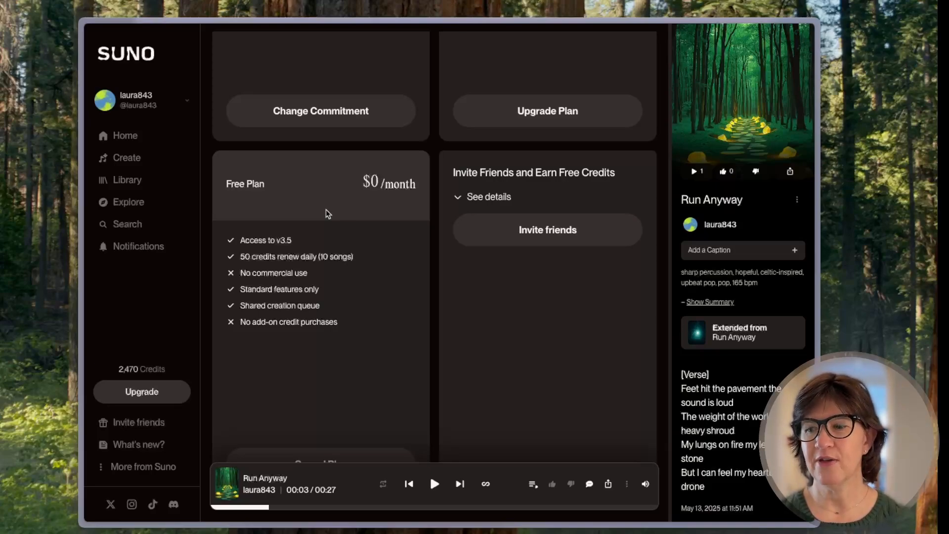
pyautogui.scroll(5, 326, 213)
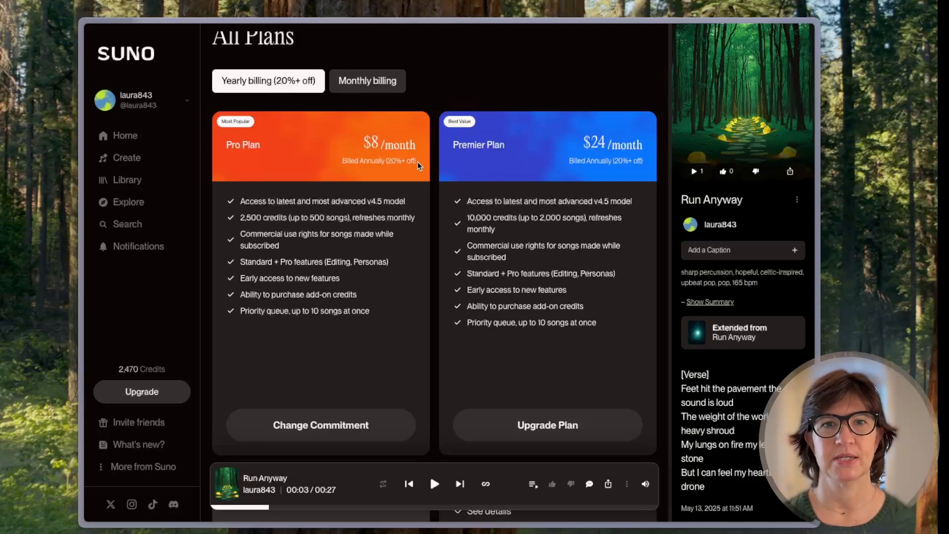
pyautogui.click(355, 89)
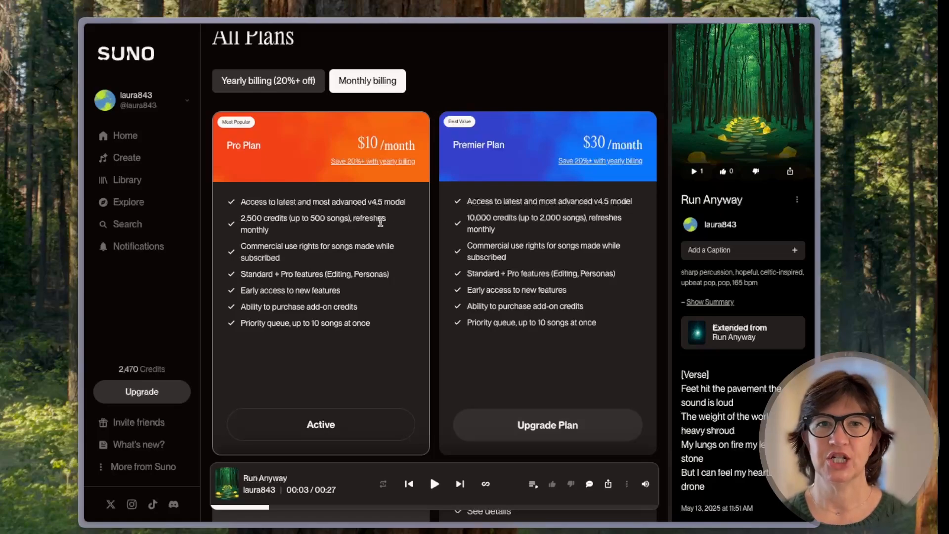
pyautogui.scroll(4, 381, 219)
# Open the v4.5 song creator in Custom mode and try the Auto lyrics option before returning to Write Lyrics
pyautogui.click(126, 138)
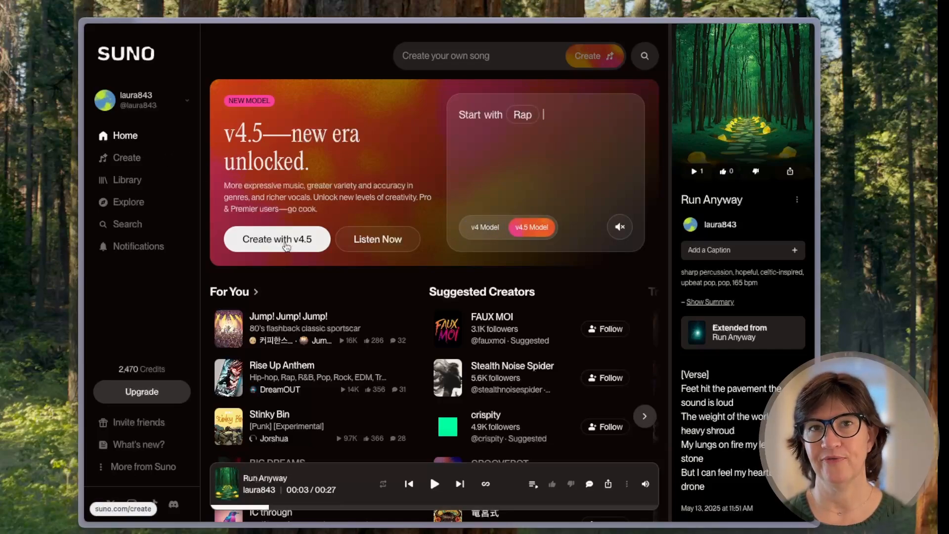
pyautogui.click(287, 241)
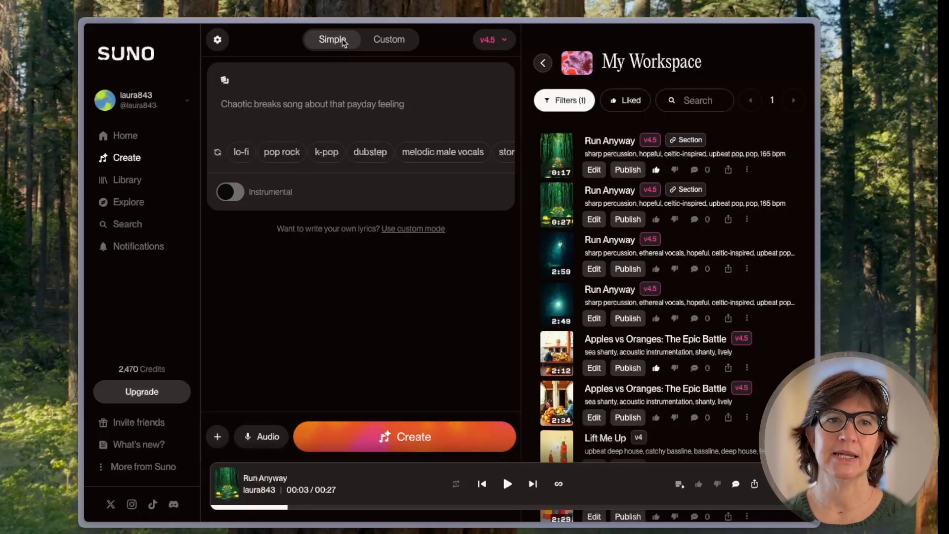
pyautogui.click(394, 48)
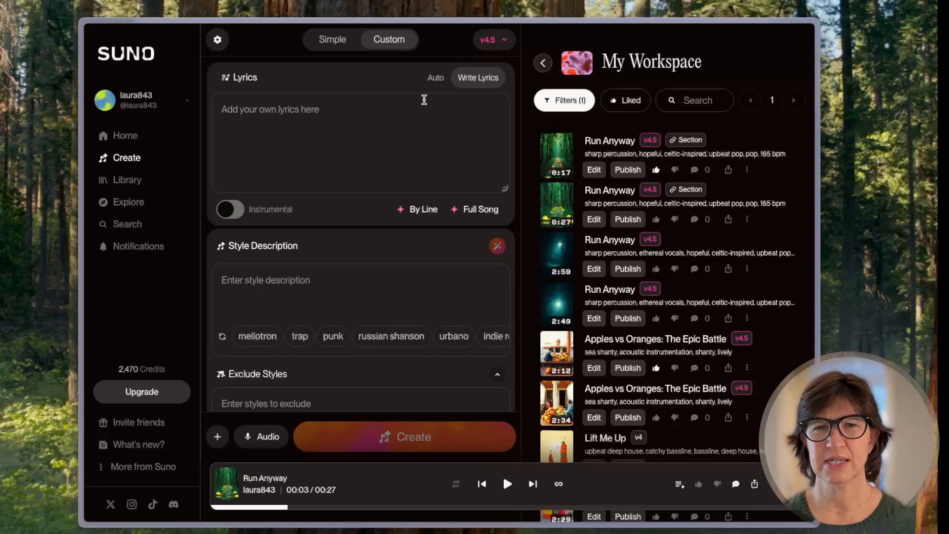
pyautogui.click(435, 79)
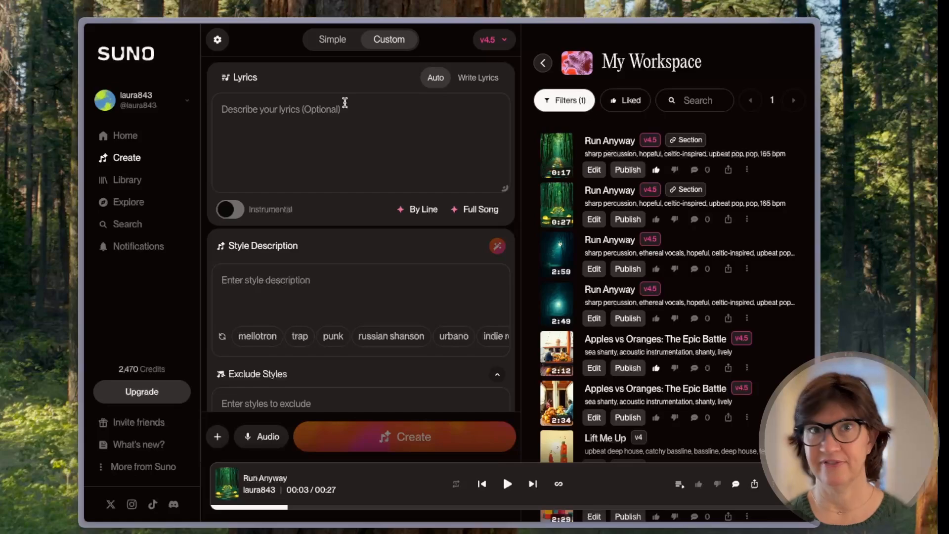
pyautogui.click(478, 78)
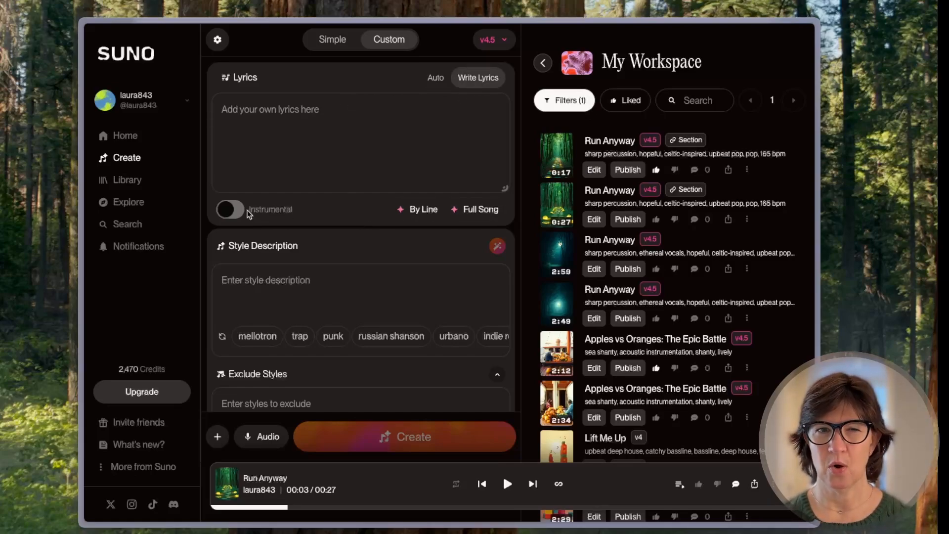
# Add sharp hi-hats, metal, russian shanson, thunderous and heavy bass drops to the style description, and review the remaining song options
pyautogui.scroll(-2, 364, 266)
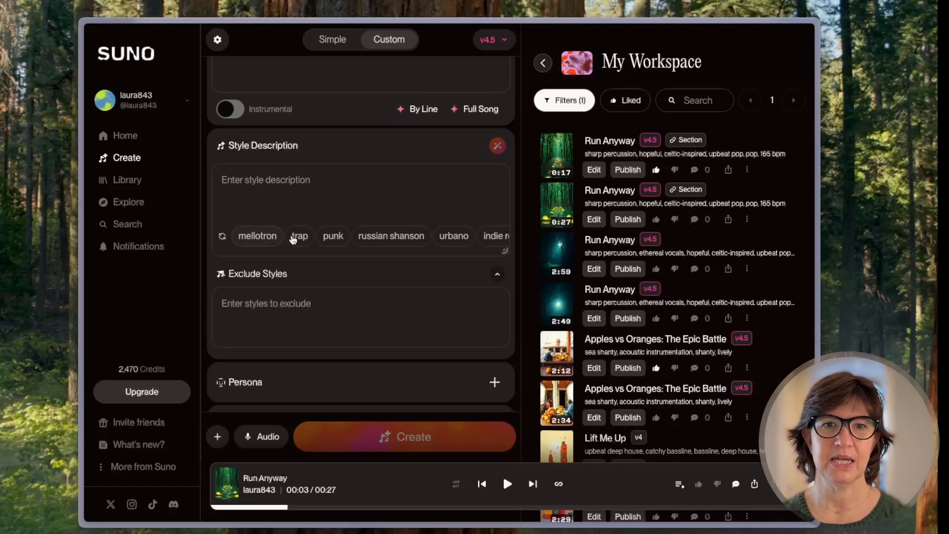
pyautogui.hscroll(3, 415, 242)
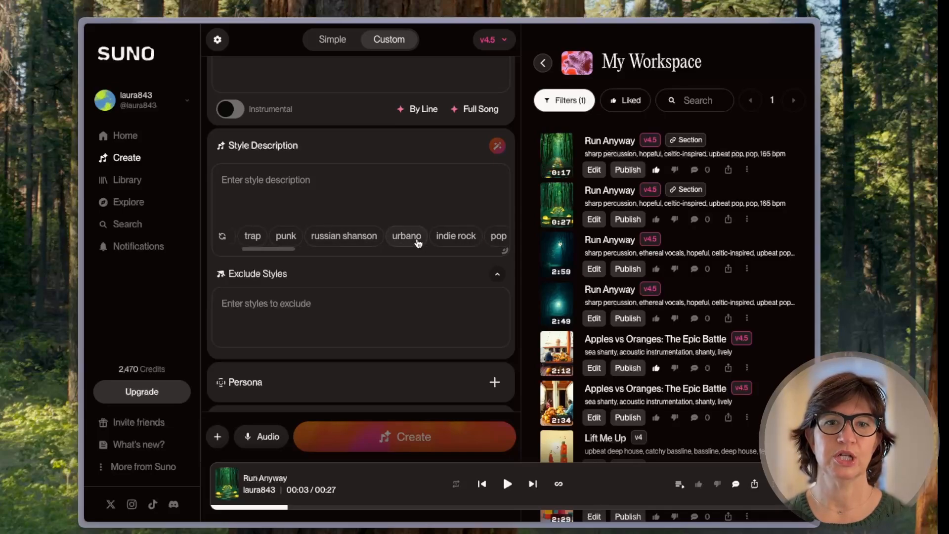
pyautogui.hscroll(5, 417, 243)
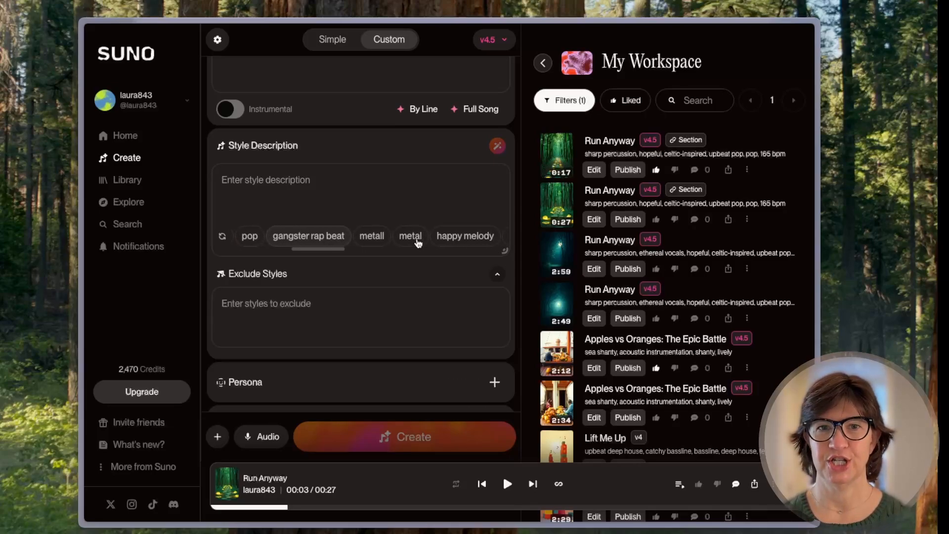
pyautogui.hscroll(3, 417, 243)
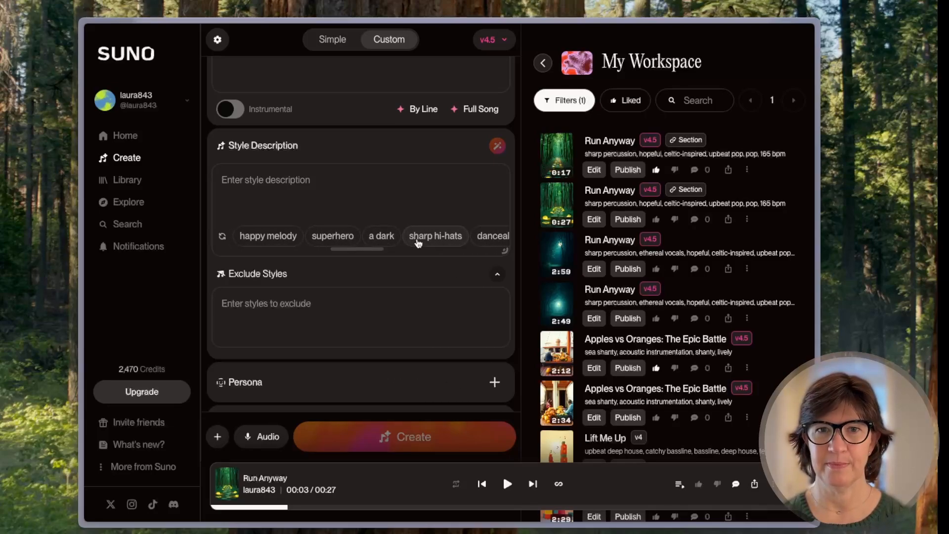
pyautogui.click(417, 242)
pyautogui.click(376, 242)
pyautogui.click(254, 236)
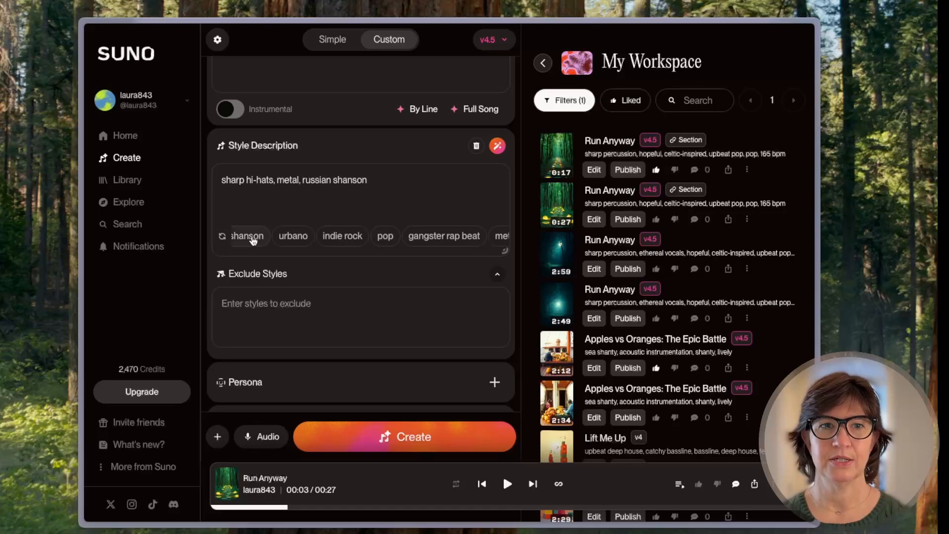
pyautogui.click(224, 236)
pyautogui.click(447, 235)
pyautogui.click(257, 236)
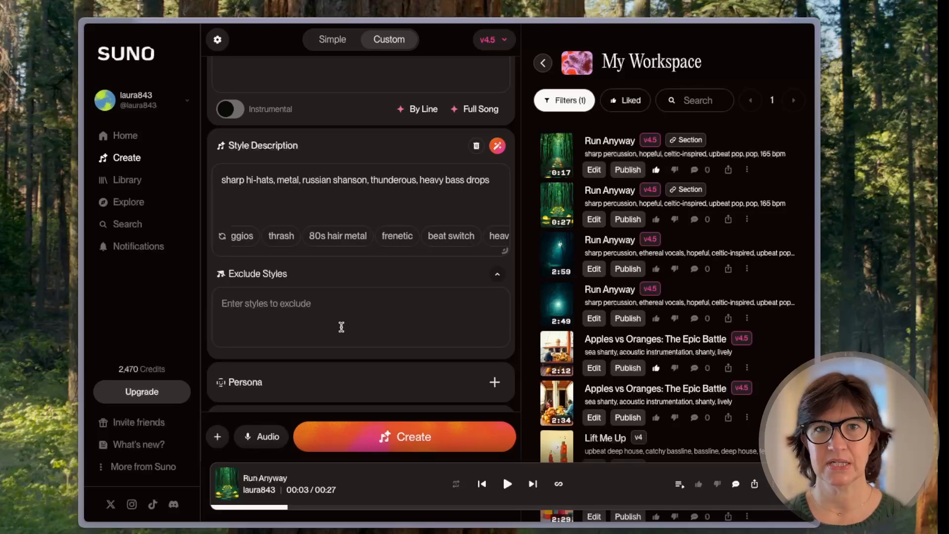
pyautogui.scroll(-5, 341, 327)
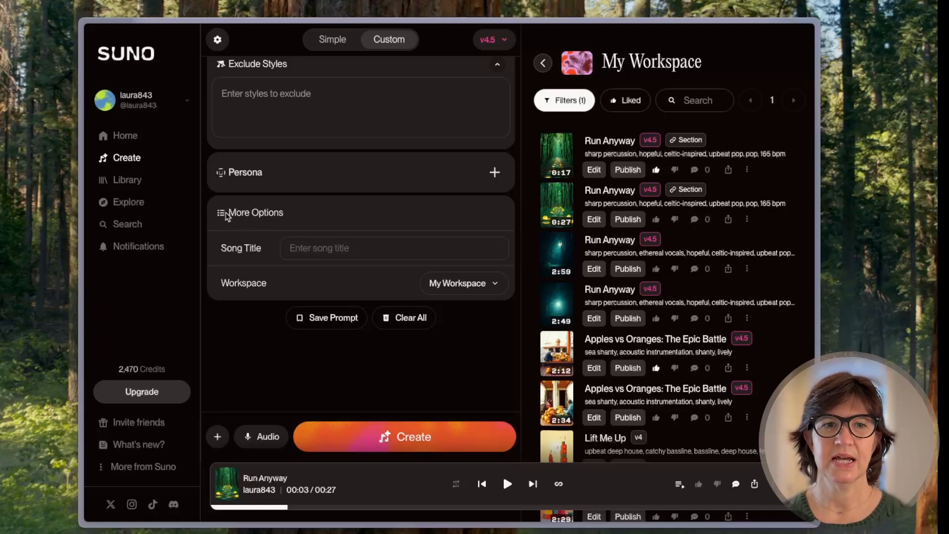
pyautogui.scroll(6, 374, 239)
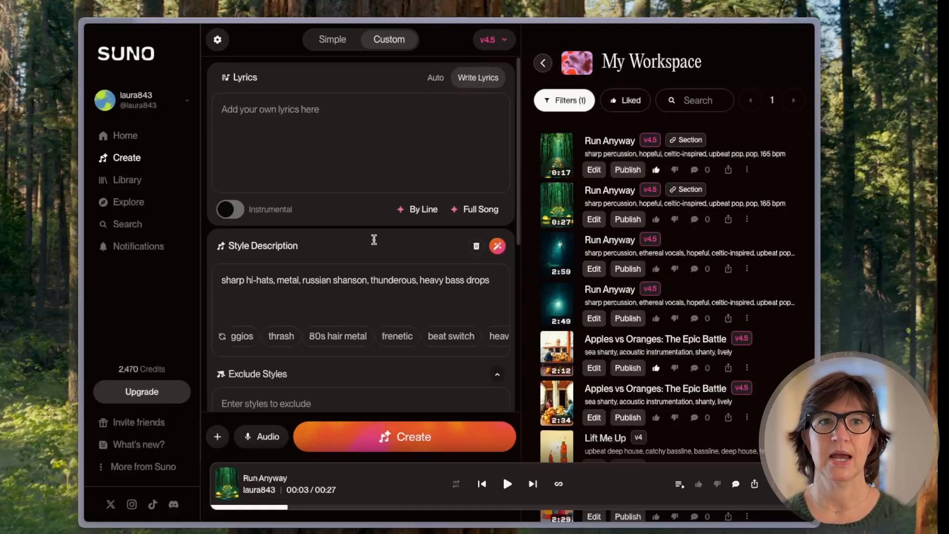
# Switch to Simple mode and add k-pop, melodic male vocals, story, zongora and unstable to the song prompt
pyautogui.click(333, 44)
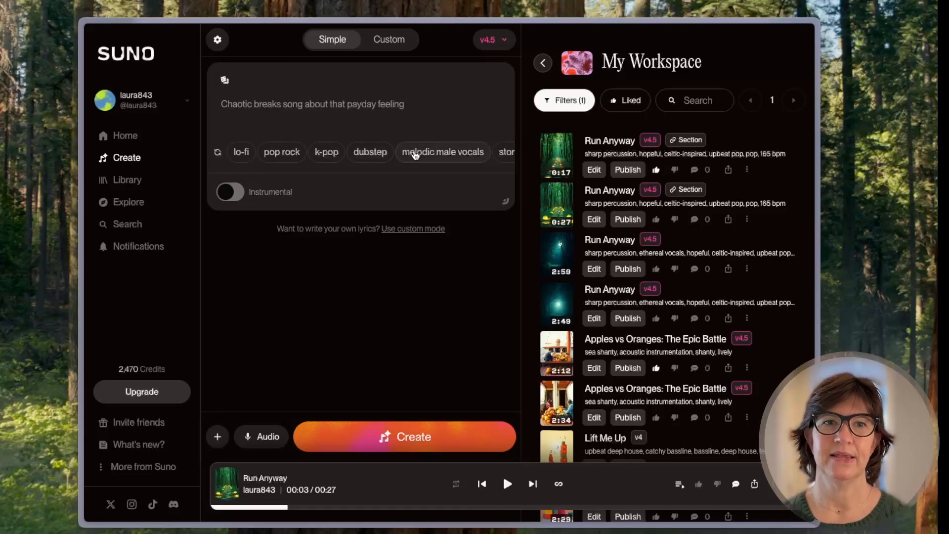
pyautogui.click(327, 153)
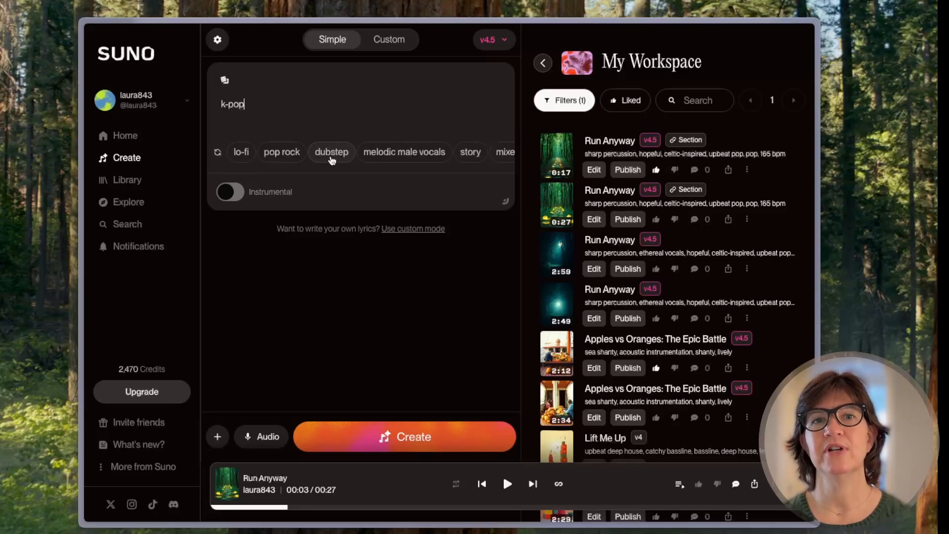
pyautogui.click(425, 160)
pyautogui.click(373, 158)
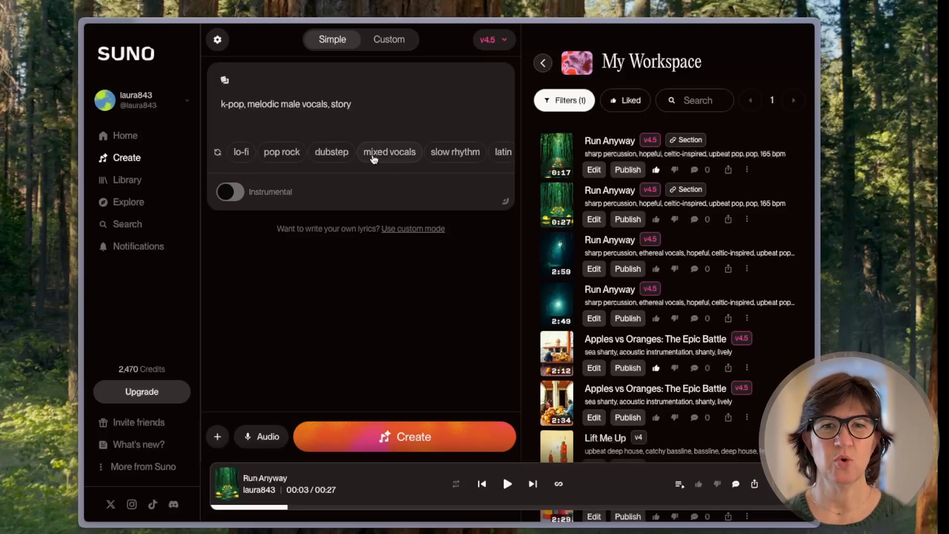
pyautogui.hscroll(8, 374, 159)
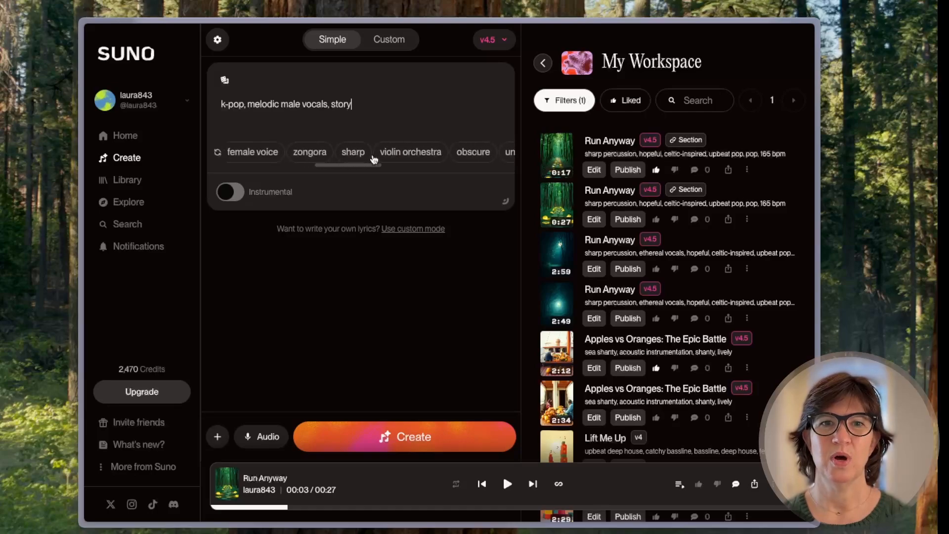
pyautogui.click(299, 154)
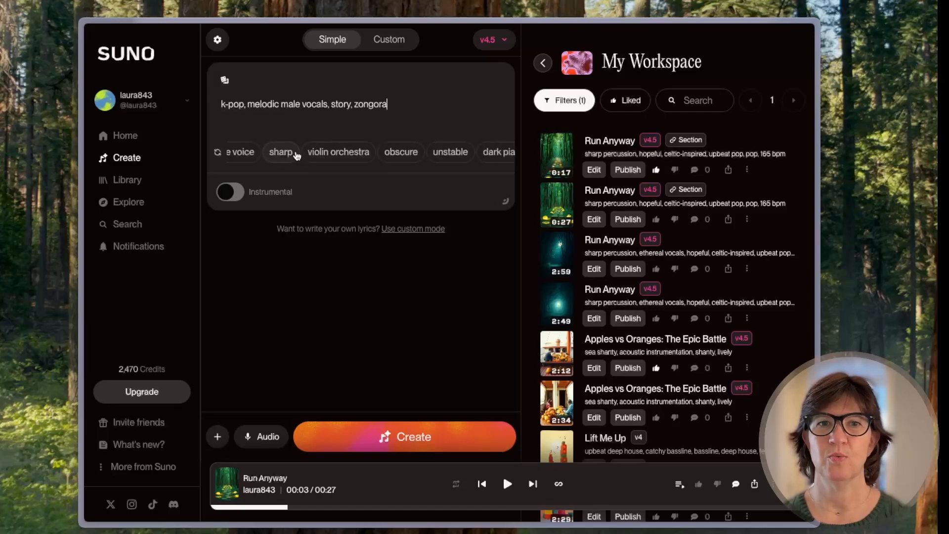
pyautogui.click(457, 158)
pyautogui.hscroll(3, 456, 156)
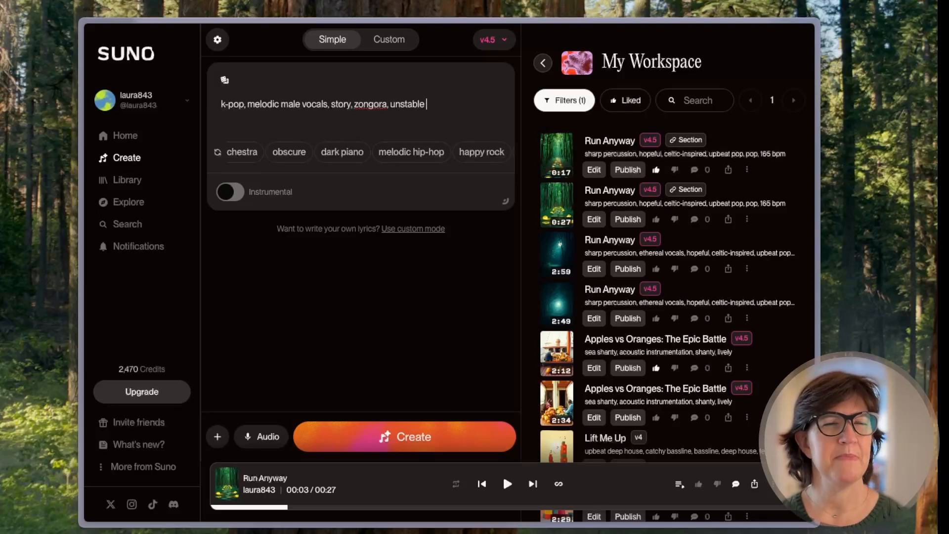
# Append "about a thunderstorm" to the prompt and generate the song
pyautogui.write('about a thunder')
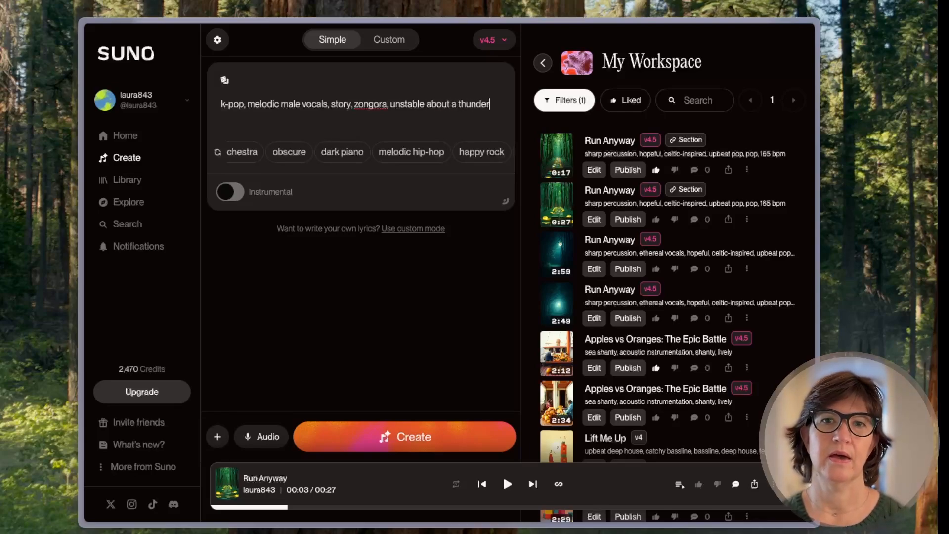
pyautogui.write('storm')
pyautogui.click(404, 447)
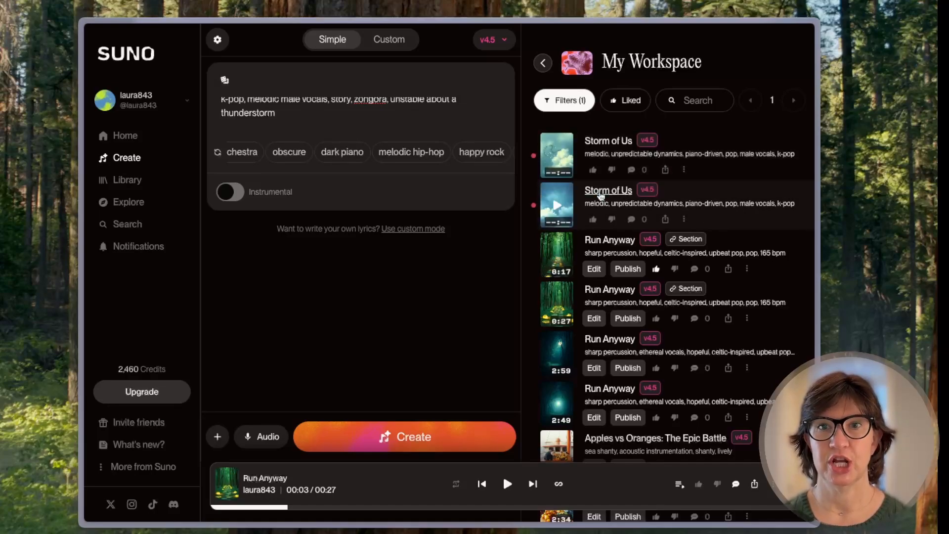
# Listen to both generated versions of Storm of Us in the workspace and pause the playback
pyautogui.click(556, 159)
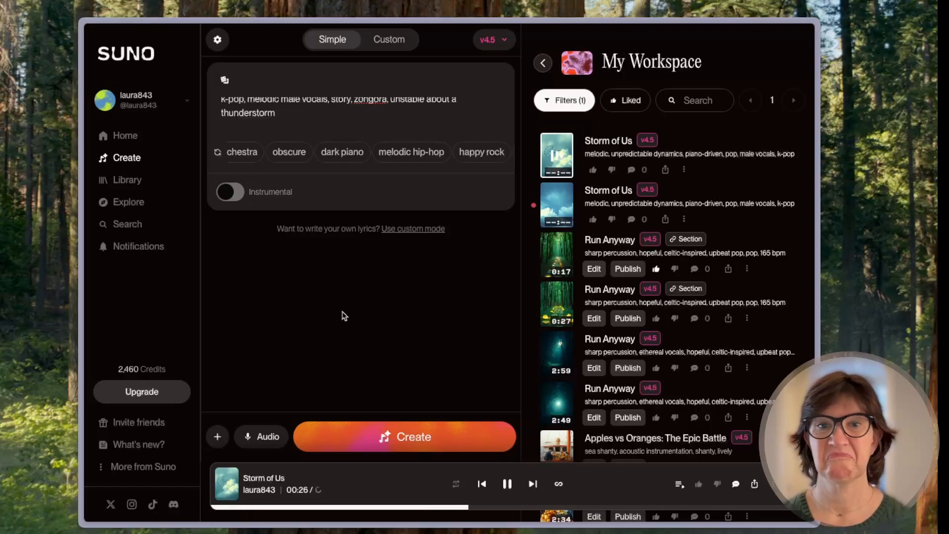
pyautogui.click(558, 210)
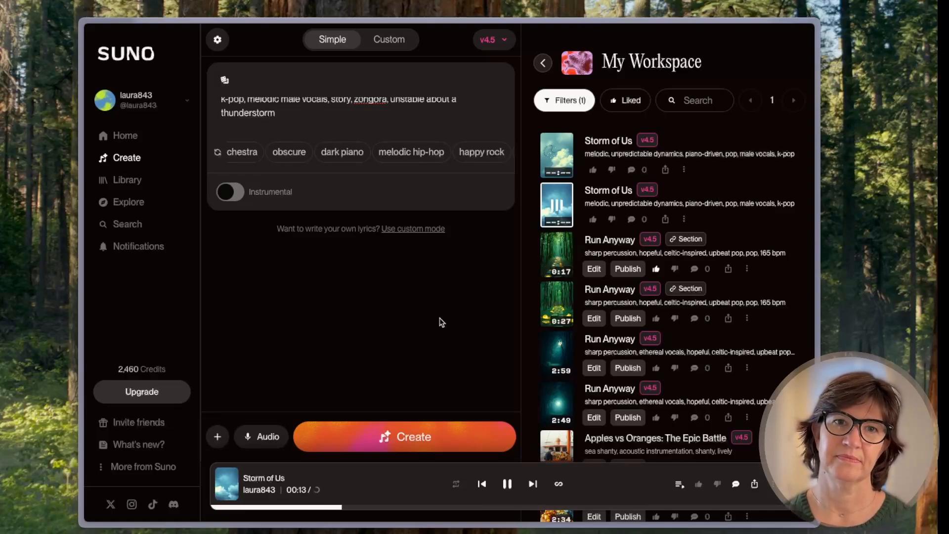
pyautogui.click(507, 483)
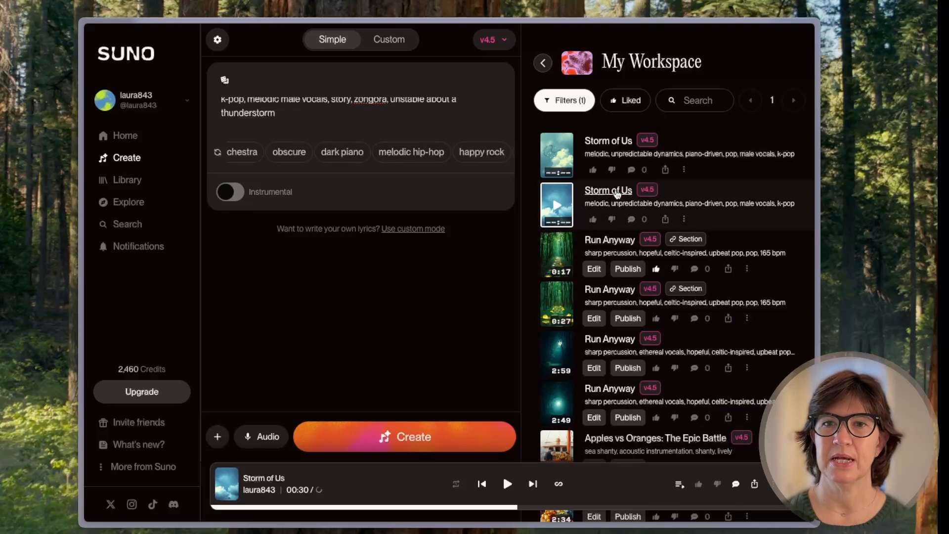
# Open the second Storm of Us version's page, read through its lyrics, and return to the library
pyautogui.click(615, 196)
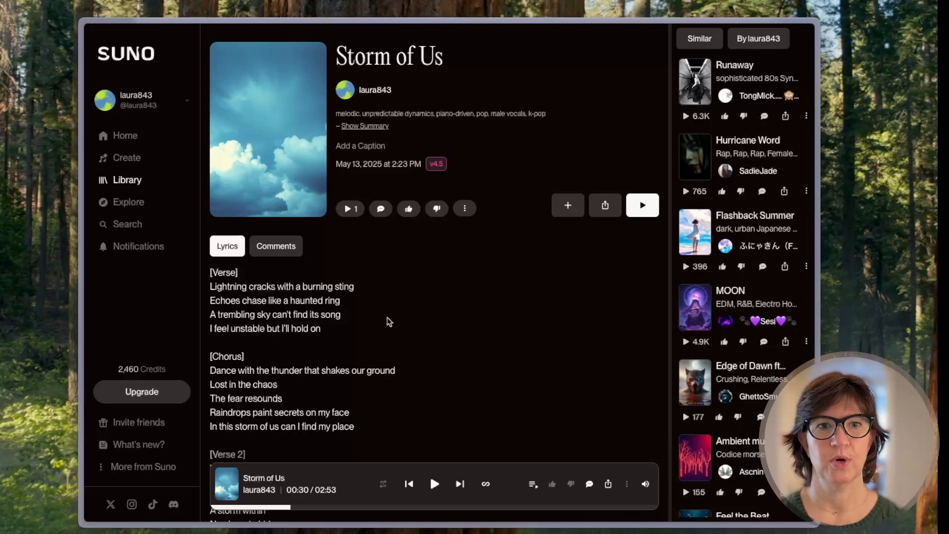
pyautogui.scroll(-7, 432, 345)
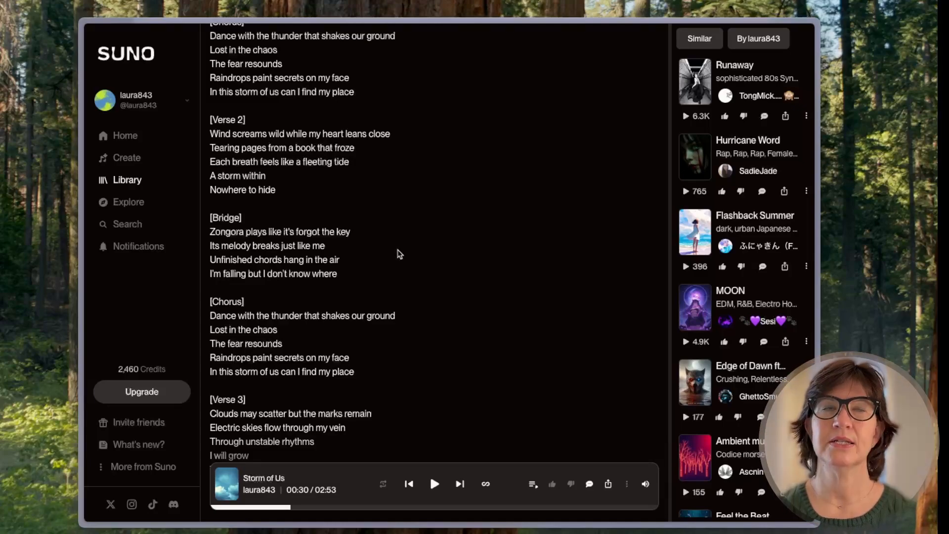
pyautogui.scroll(7, 399, 254)
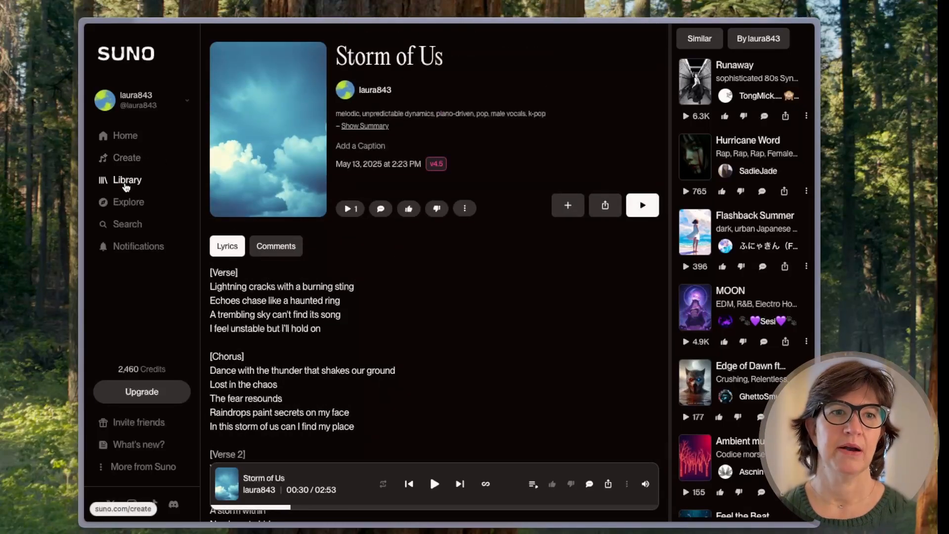
pyautogui.click(126, 180)
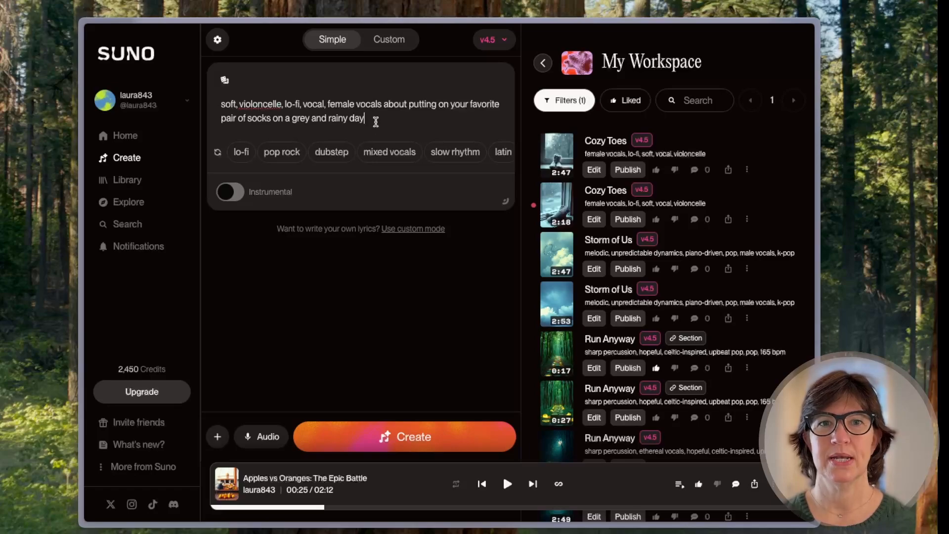
# Replace the prompt by dictating "So I have a friend, she likes to paint watercolors and she likes to garden" and wanting a song about her
pyautogui.moveTo(377, 119); pyautogui.dragTo(210, 103)
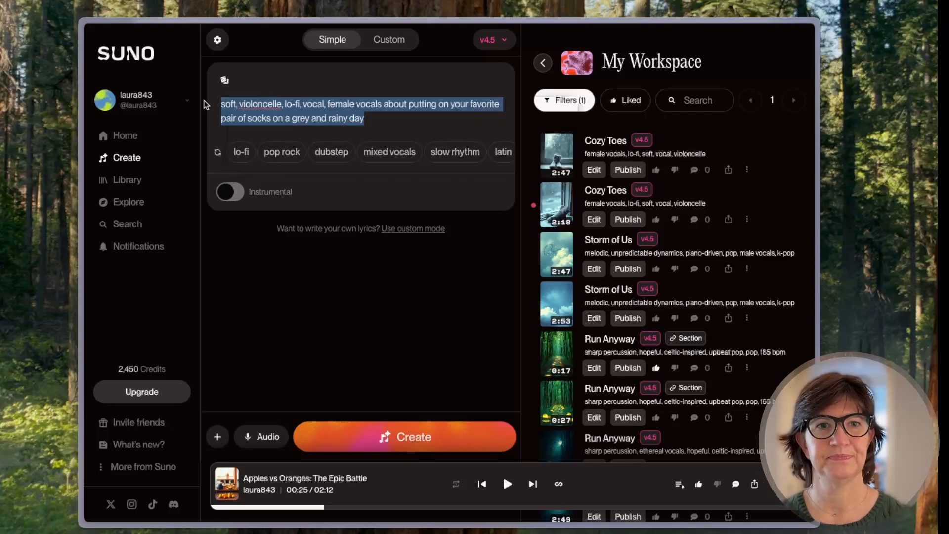
pyautogui.hotkey('alt', 'space')
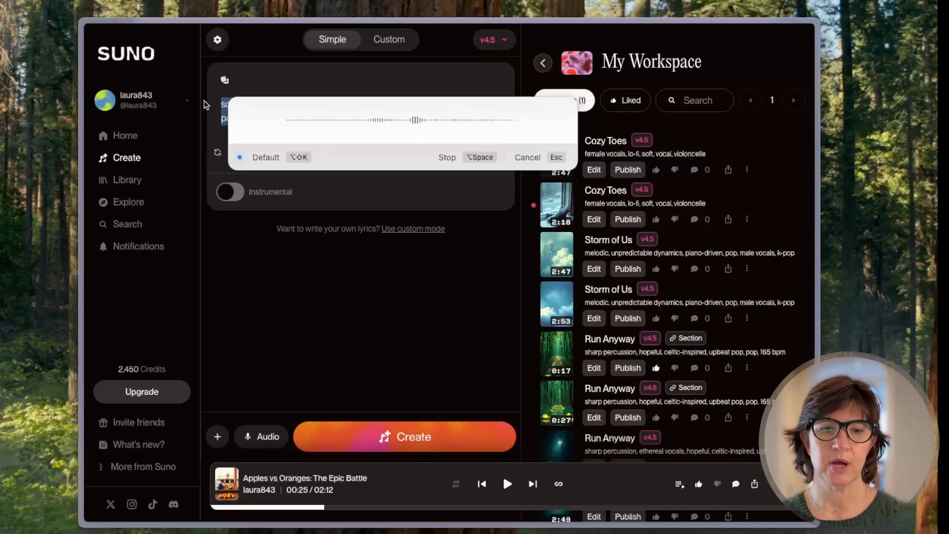
pyautogui.hotkey('alt', 'space')
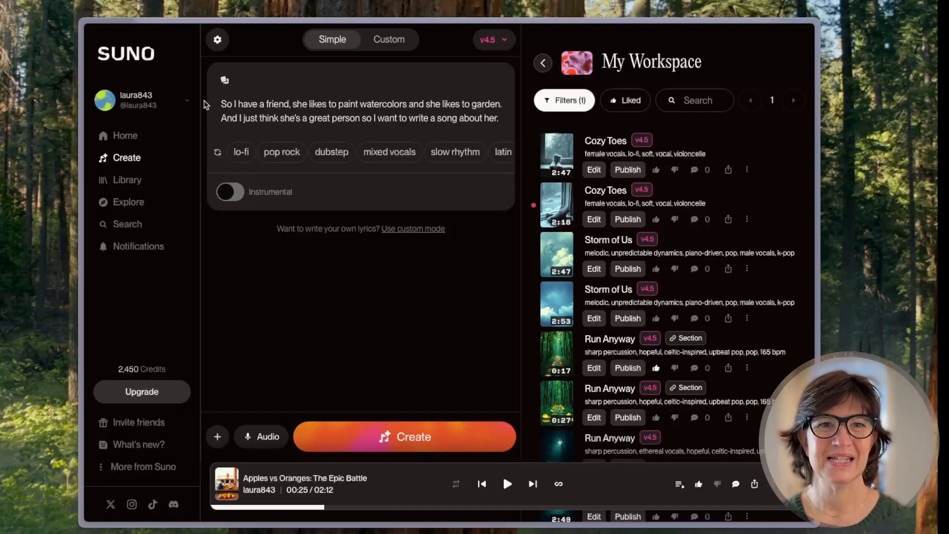
# Add the suggested style "cute female voice" to the prompt and append ", country"
pyautogui.hscroll(5, 307, 157)
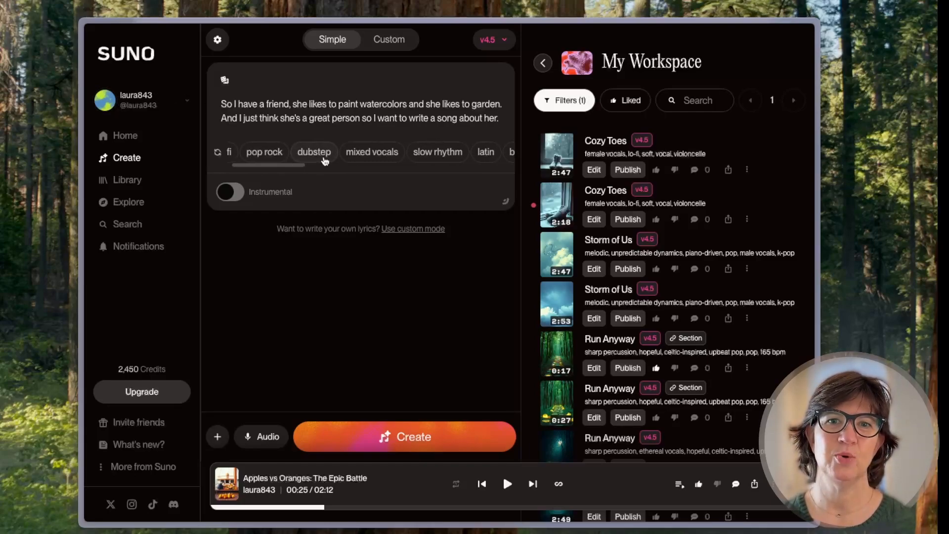
pyautogui.click(325, 159)
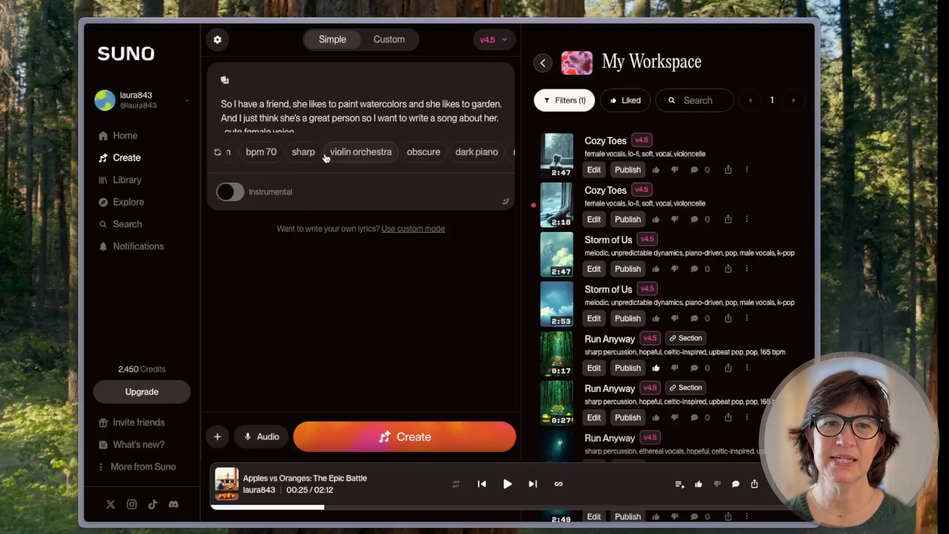
pyautogui.hscroll(1, 326, 157)
pyautogui.hscroll(5, 326, 158)
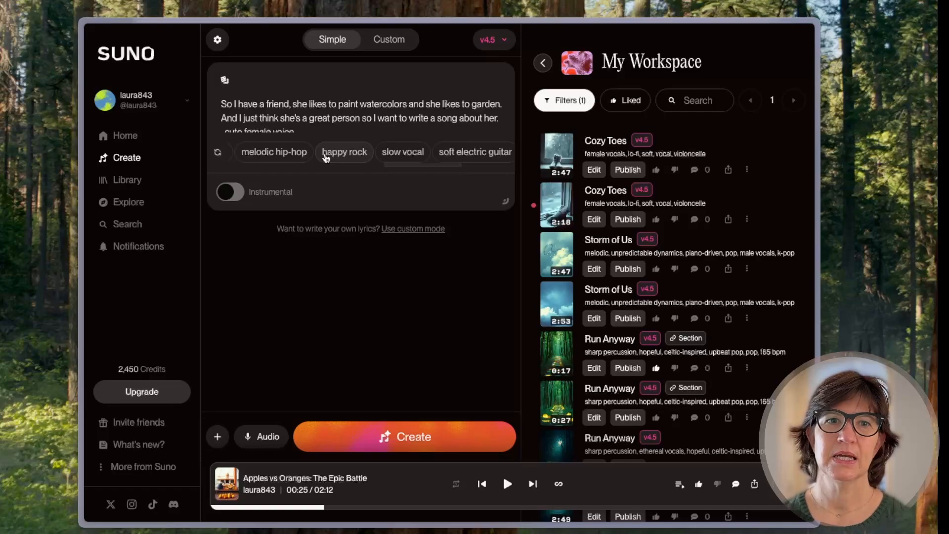
pyautogui.write('.')
pyautogui.click(308, 124)
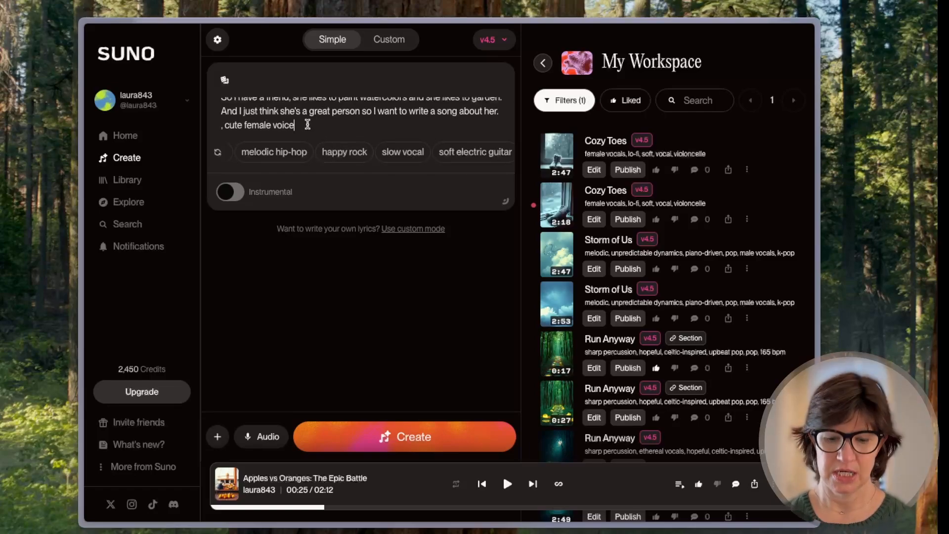
pyautogui.write(', country')
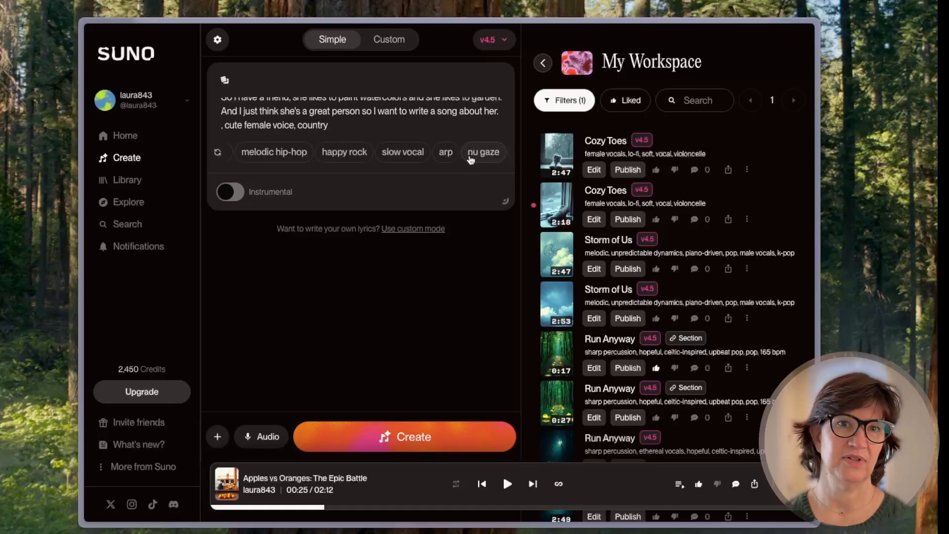
# Add the suggested style "happy rock" to the prompt and generate the song
pyautogui.hscroll(3, 469, 157)
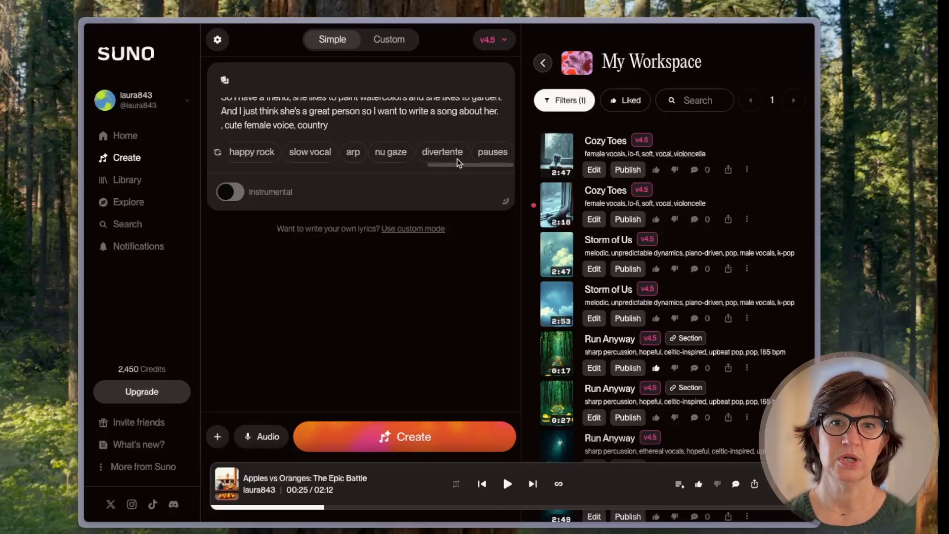
pyautogui.hscroll(-3, 459, 163)
pyautogui.click(300, 153)
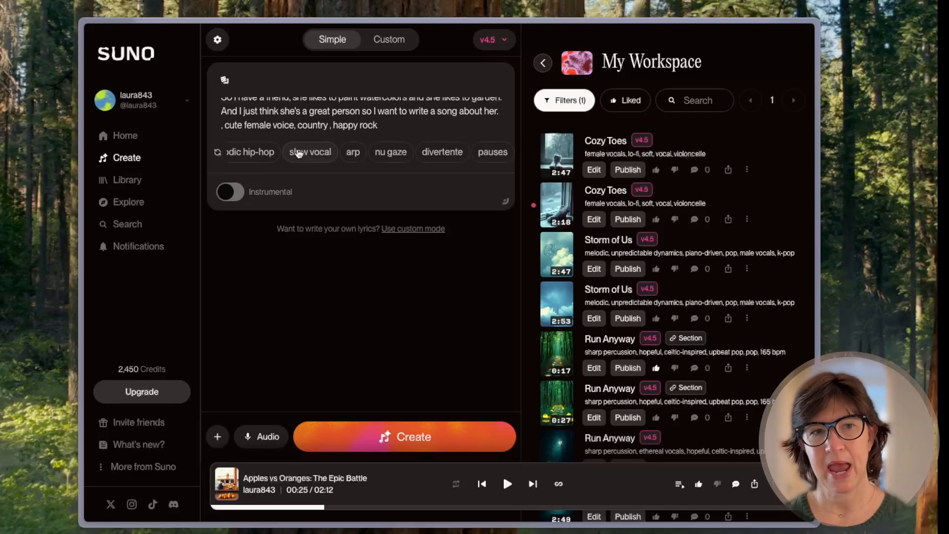
pyautogui.click(405, 436)
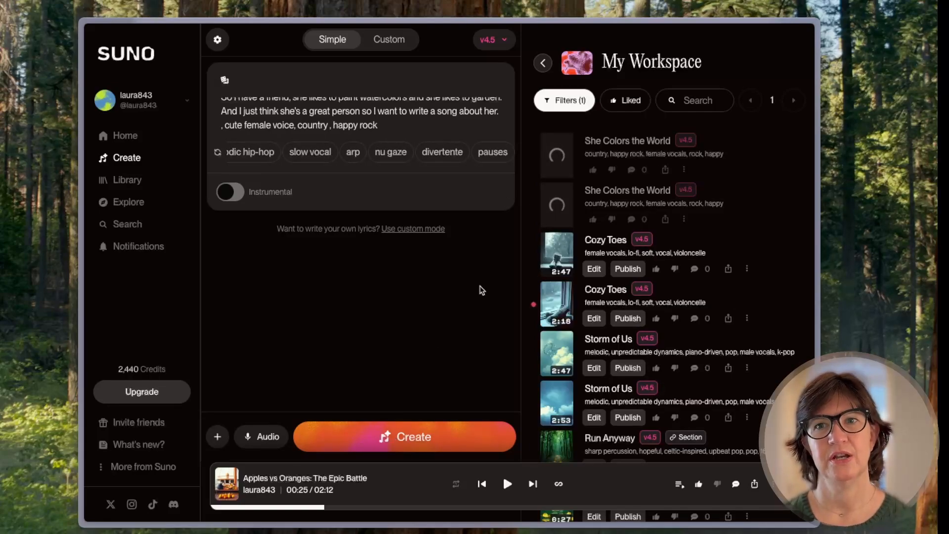
# Listen to the first version of She Colors the World, view its lyrics page, and return to the library
pyautogui.click(557, 157)
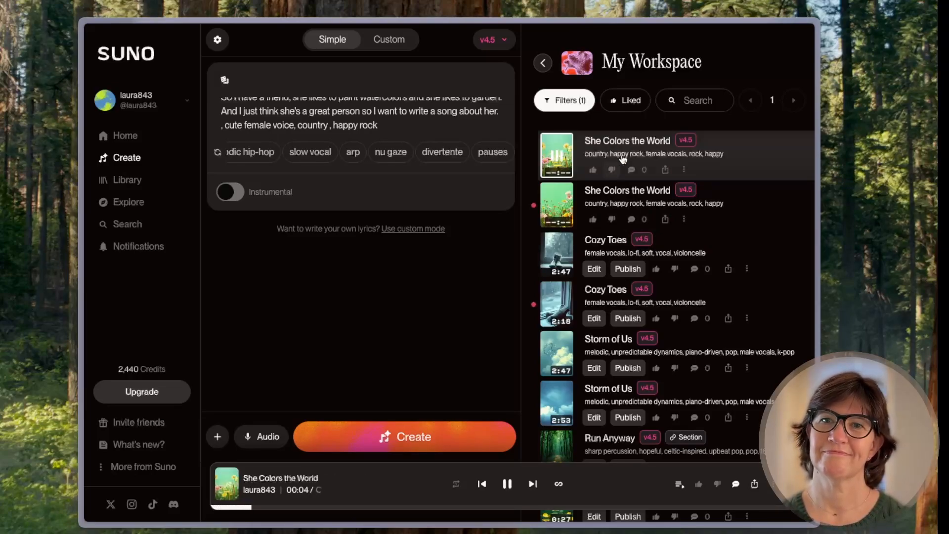
pyautogui.click(630, 142)
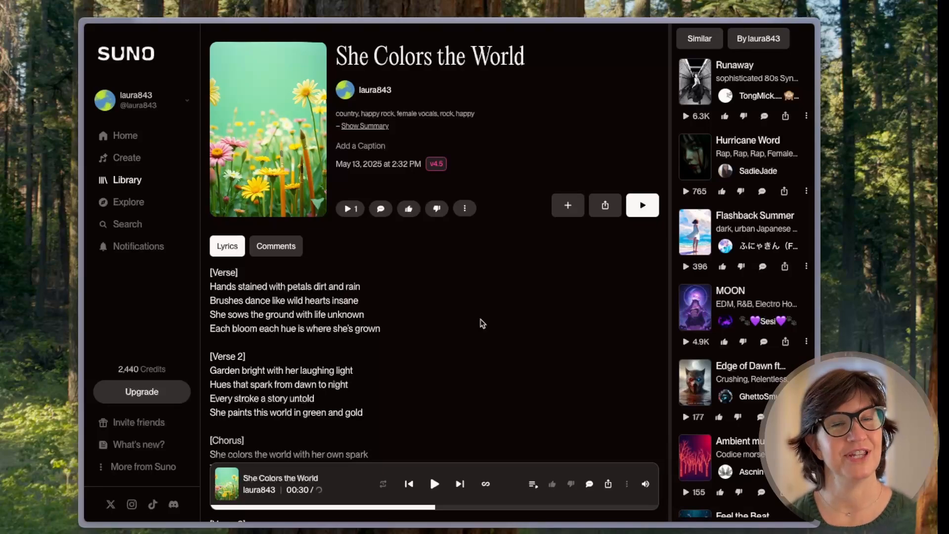
pyautogui.click(130, 180)
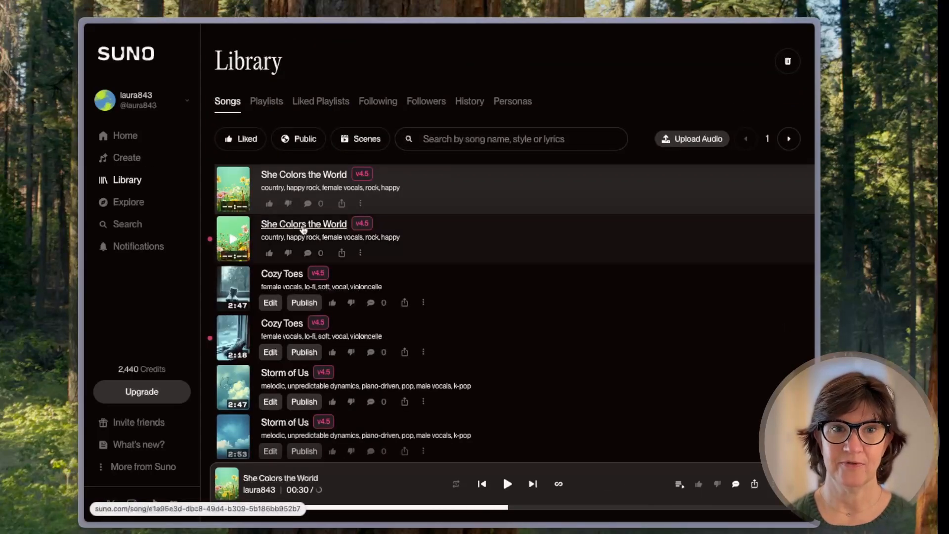
# Open the second She Colors the World version's page and play it while reading through the lyrics
pyautogui.click(303, 225)
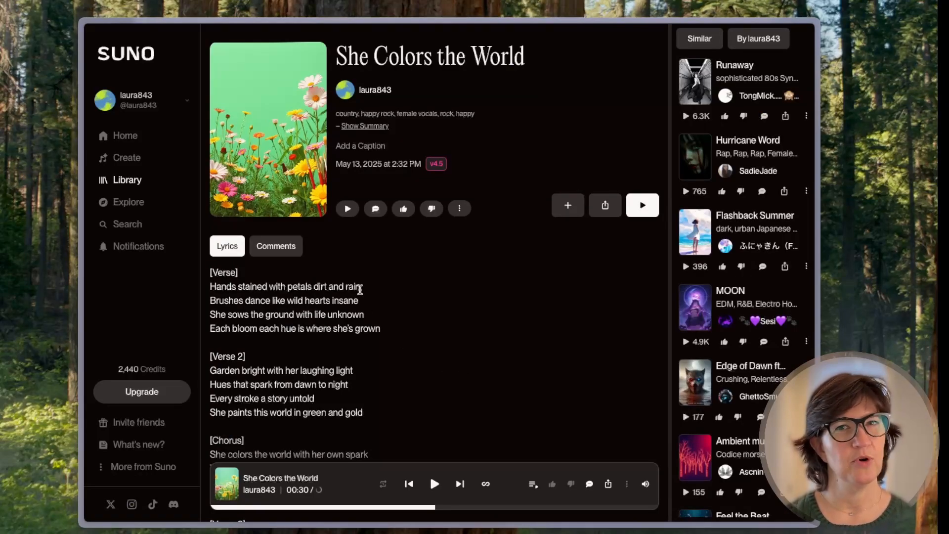
pyautogui.click(642, 205)
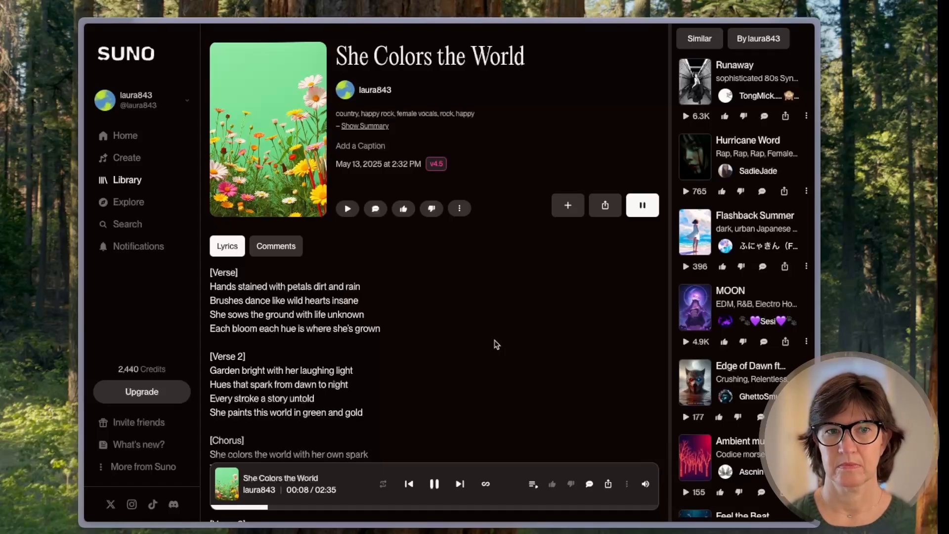
pyautogui.scroll(-2, 496, 345)
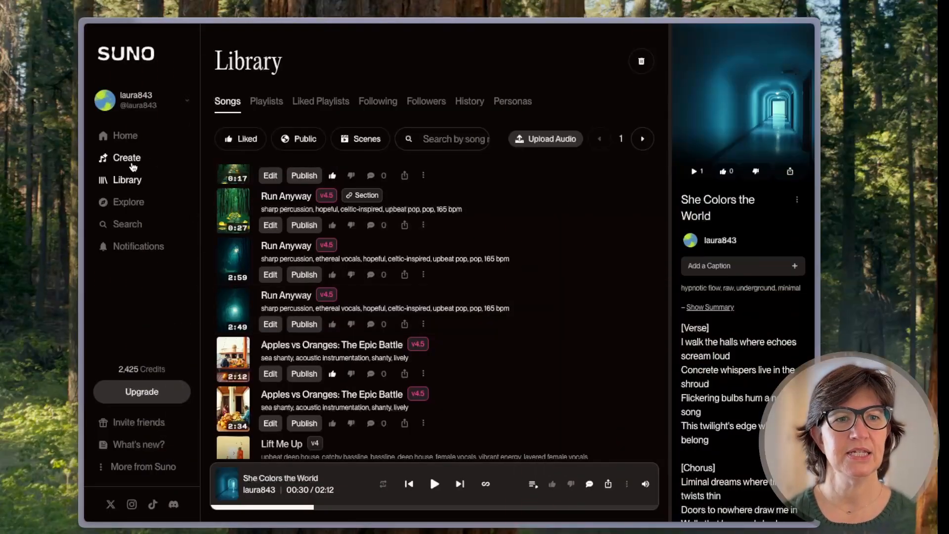
# Start a new song prompt with "165 bpm" and add the suggested styles dubstep, relentless and hard kicks
pyautogui.click(132, 164)
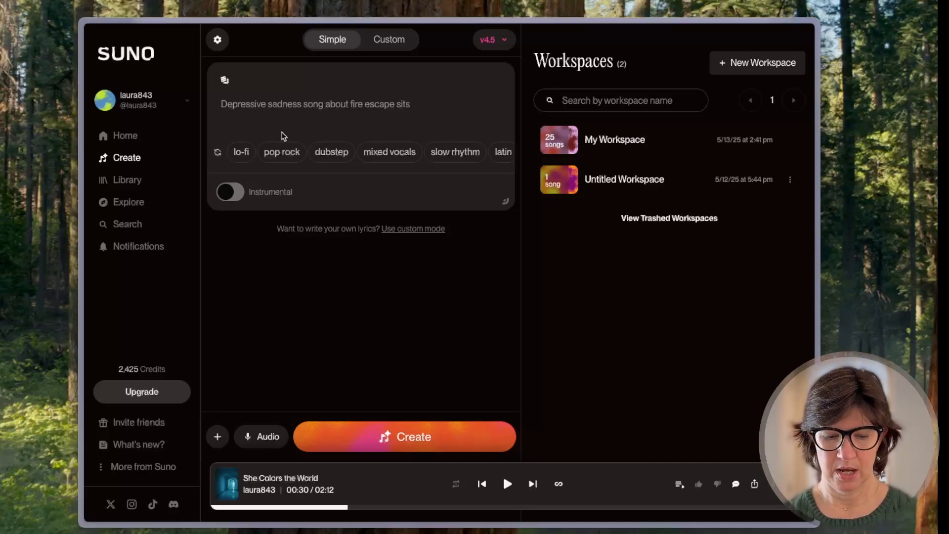
pyautogui.write('165 bpm')
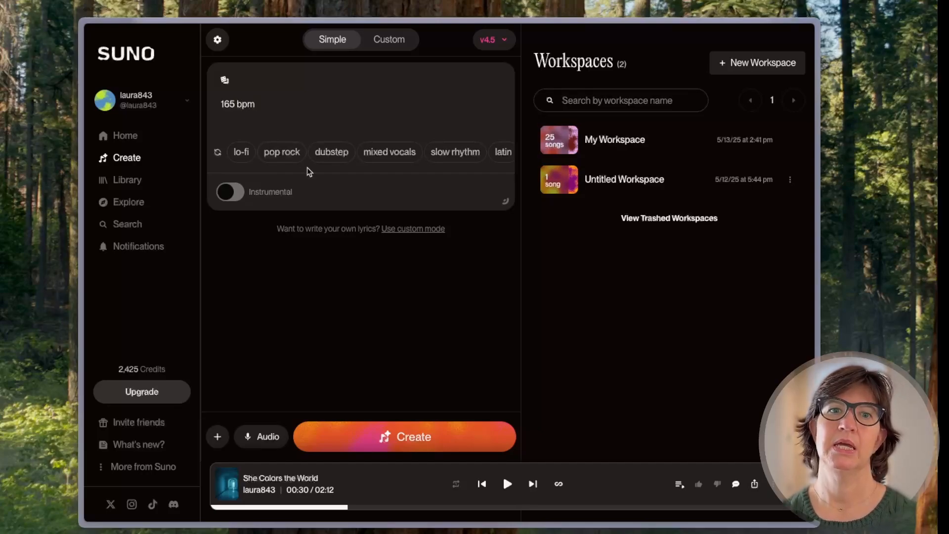
pyautogui.click(330, 152)
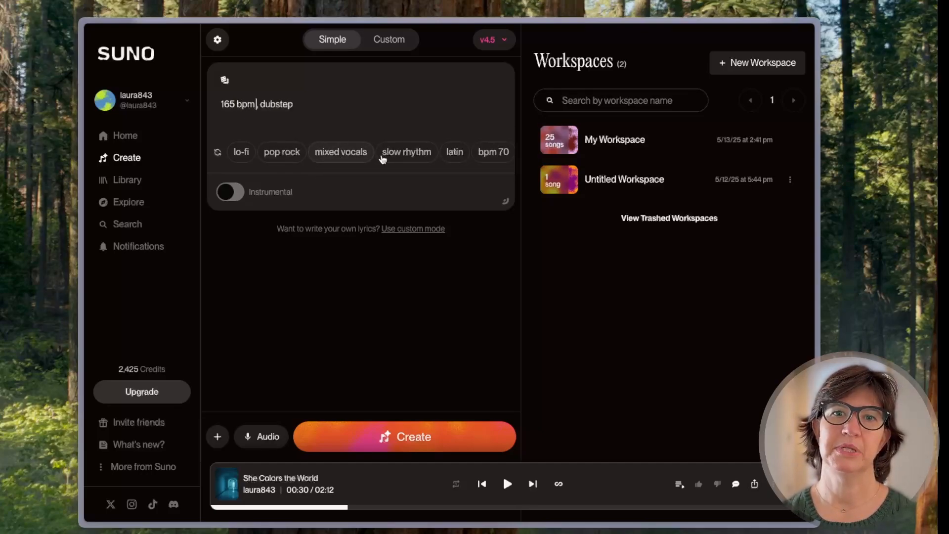
pyautogui.hscroll(5, 465, 158)
pyautogui.hscroll(3, 465, 159)
pyautogui.click(218, 152)
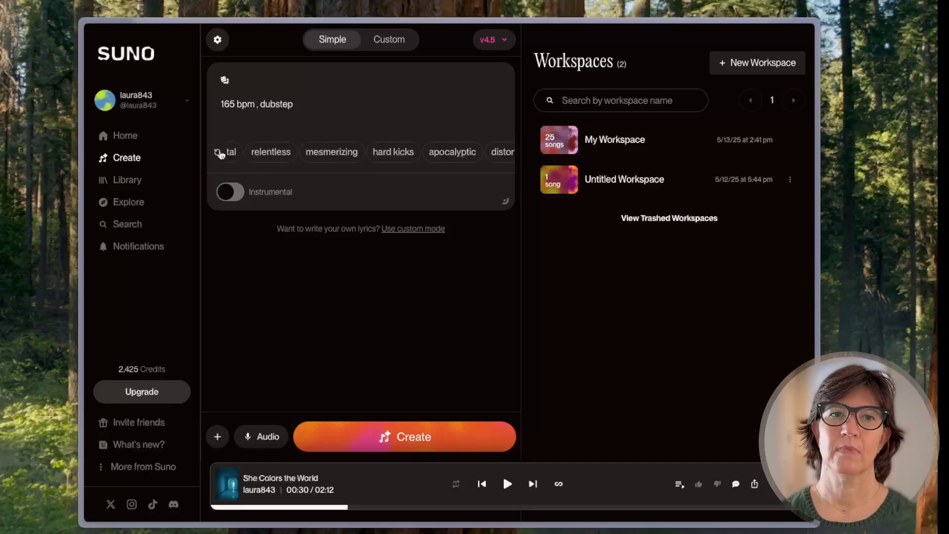
pyautogui.click(272, 162)
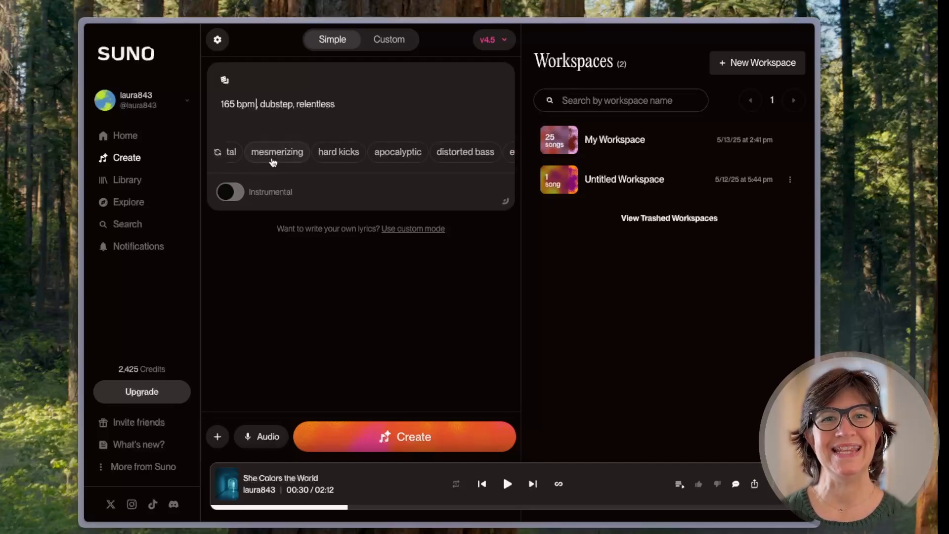
pyautogui.click(336, 159)
# Look through more of the suggested styles and add "clever" to the prompt
pyautogui.hscroll(5, 381, 162)
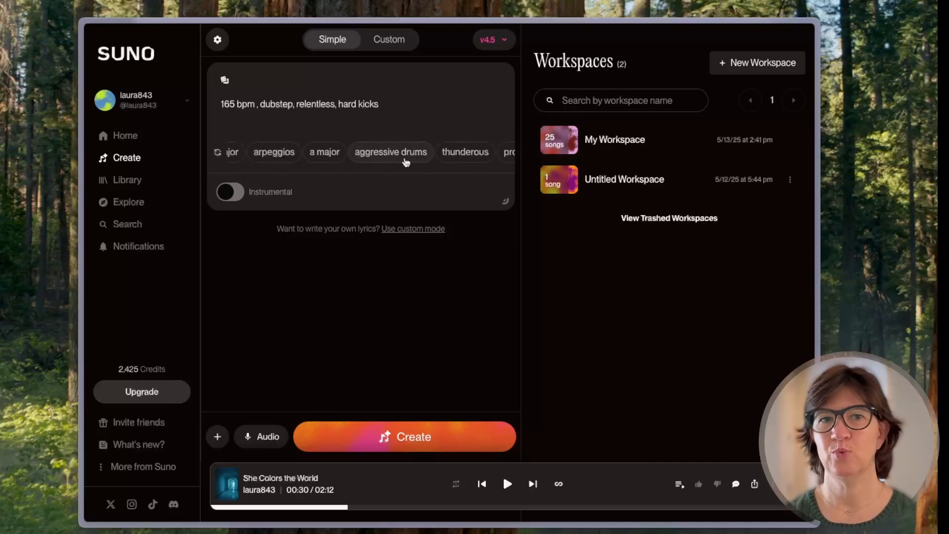
pyautogui.hscroll(1, 406, 162)
pyautogui.hscroll(15, 405, 162)
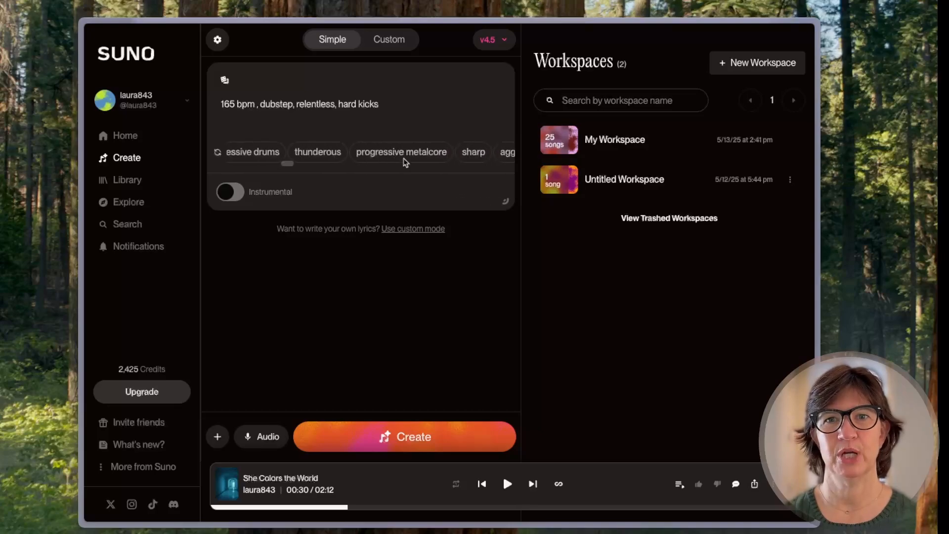
pyautogui.hscroll(10, 406, 162)
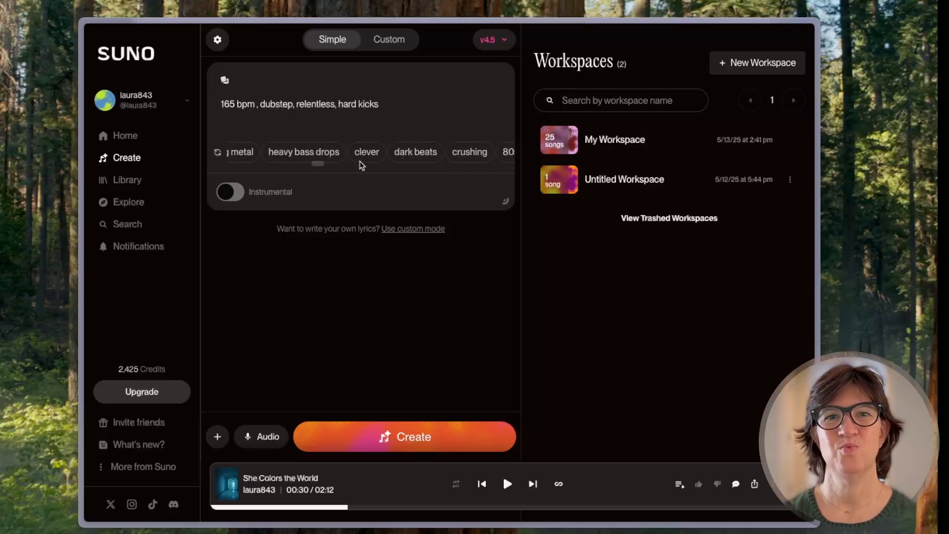
pyautogui.click(364, 157)
pyautogui.hscroll(6, 445, 159)
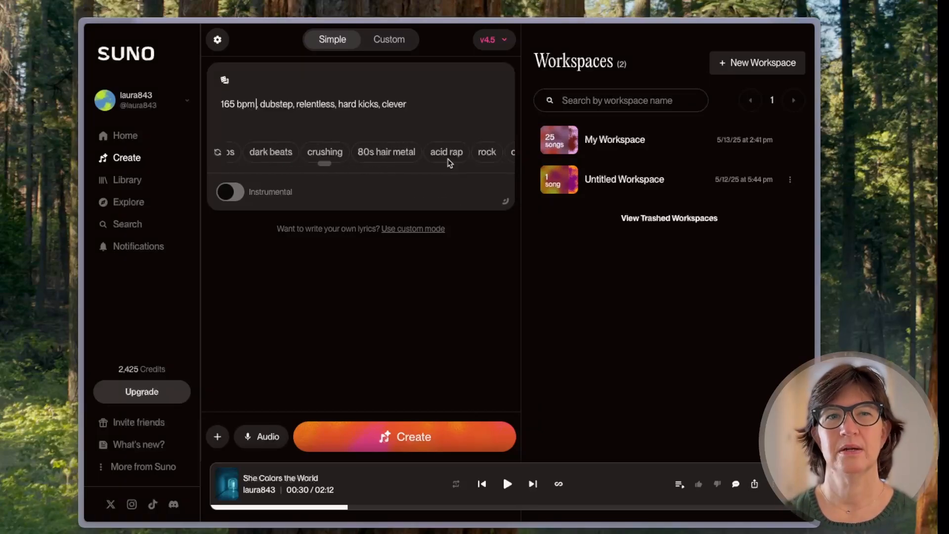
# Append "song about running when you don't feel like it" to the prompt and generate the song
pyautogui.click(428, 104)
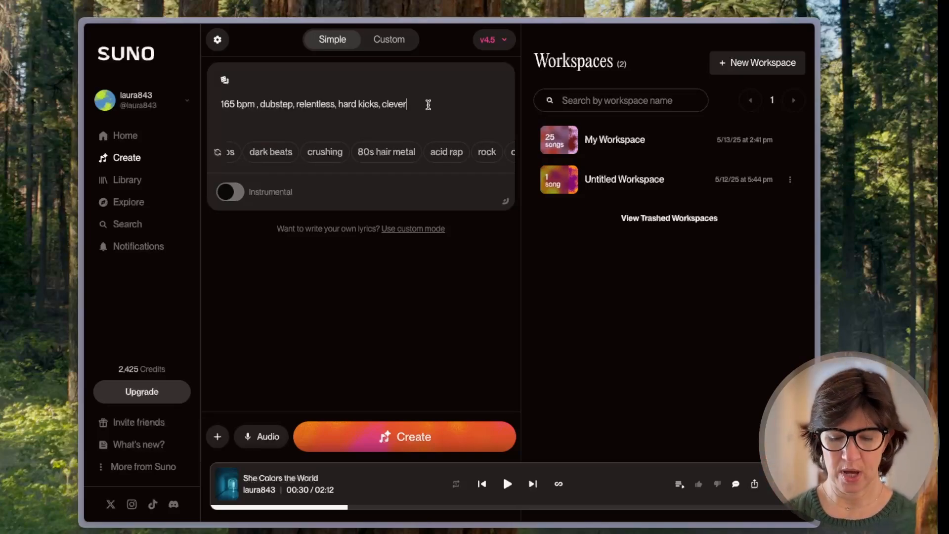
pyautogui.write('a')
pyautogui.press('BackSpace')
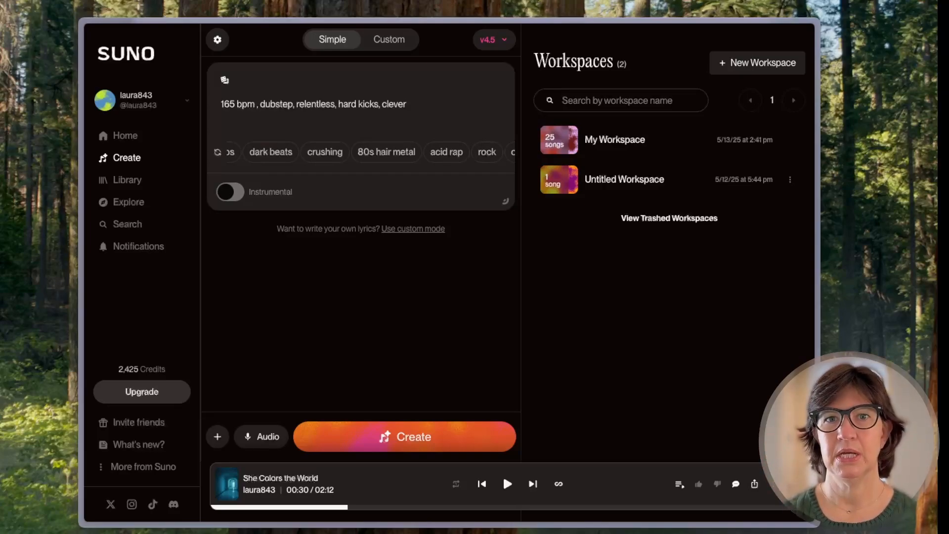
pyautogui.write("song about running when you don't feel like it")
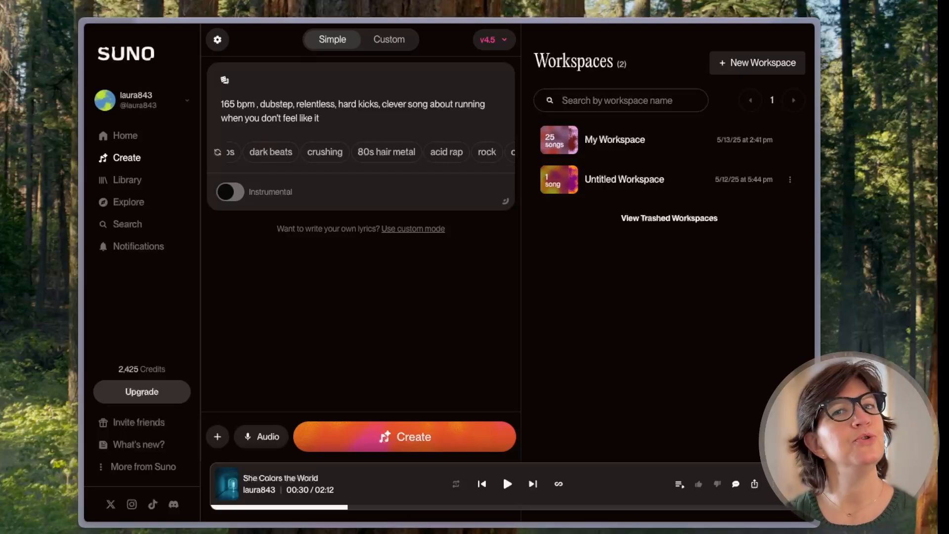
pyautogui.click(411, 436)
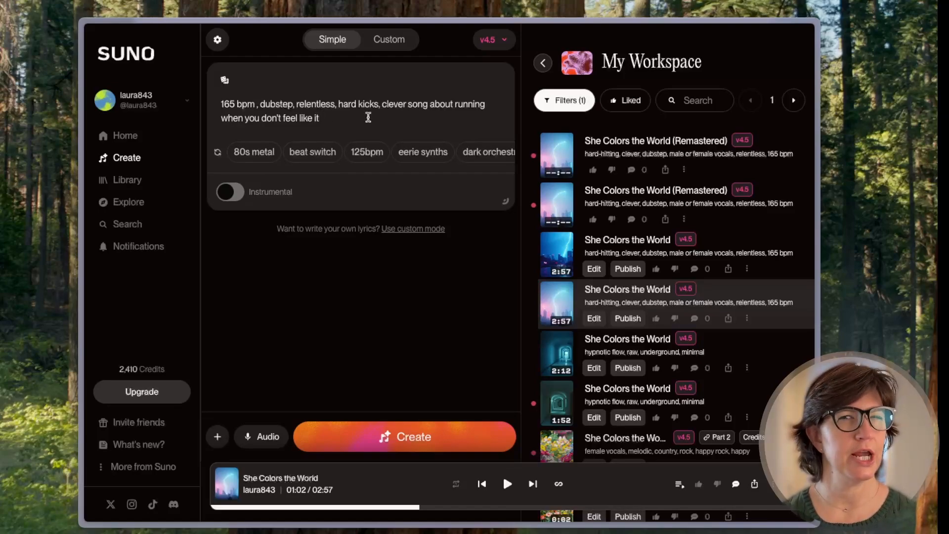
# Remove dubstep from the prompt and add "a driving beat, keep me going," before "clever", plus the suggested style heavy bass drops
pyautogui.moveTo(260, 103); pyautogui.dragTo(296, 104)
pyautogui.press('BackSpace')
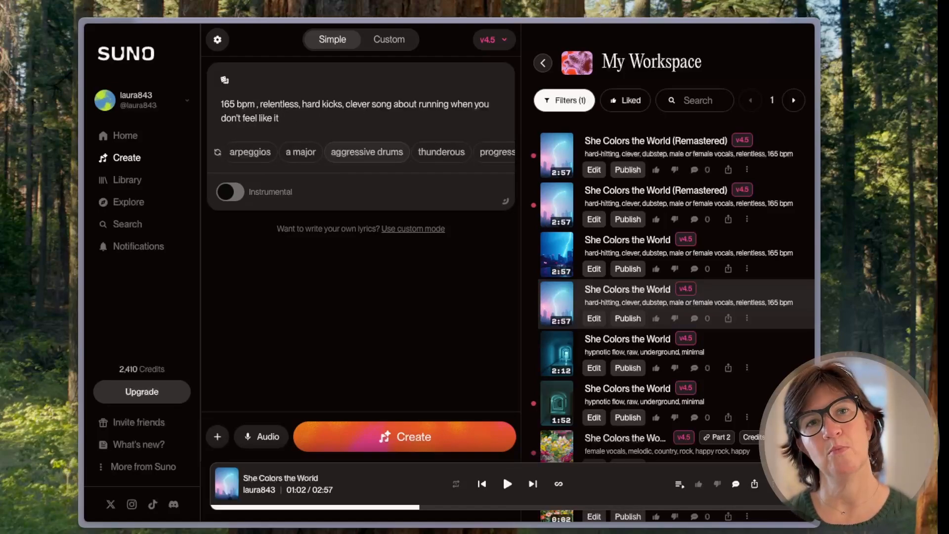
pyautogui.write('beat, keep me ')
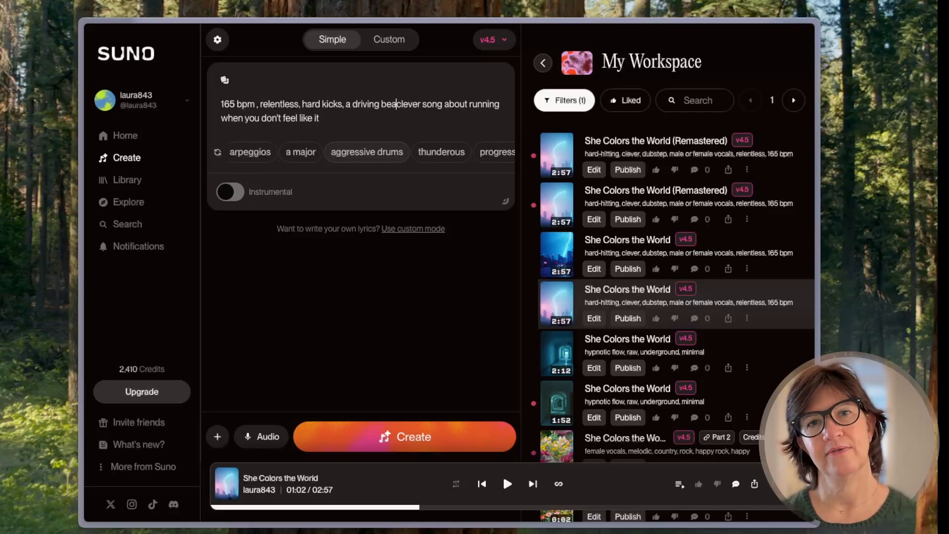
pyautogui.write('going,')
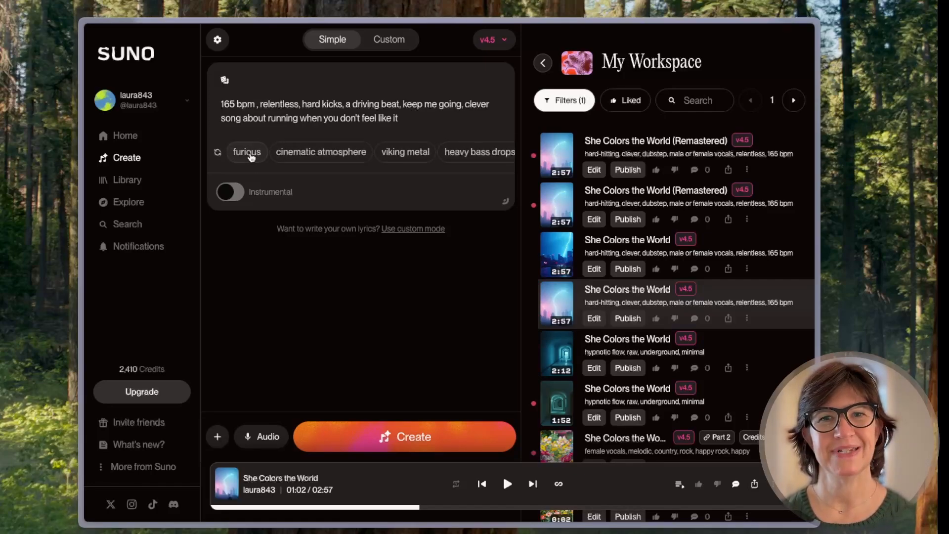
pyautogui.hscroll(3, 316, 157)
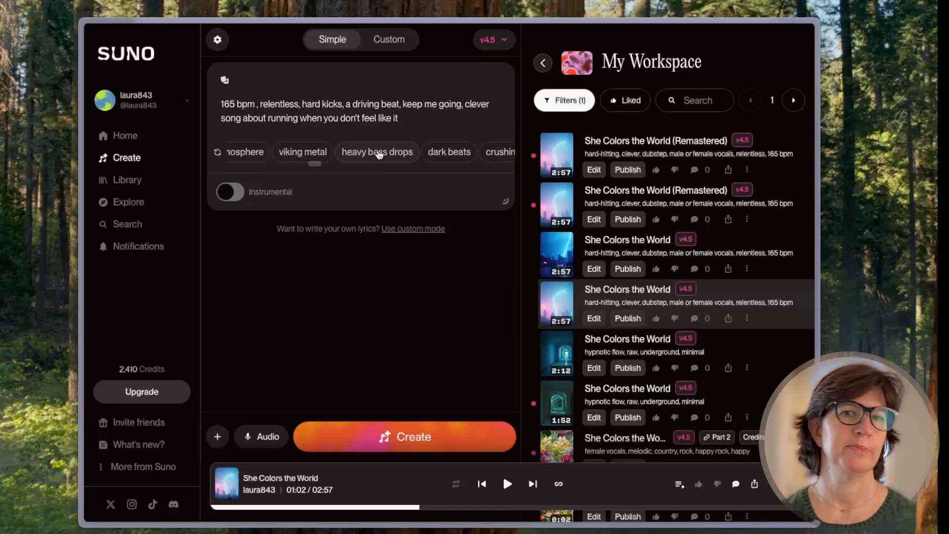
pyautogui.click(374, 154)
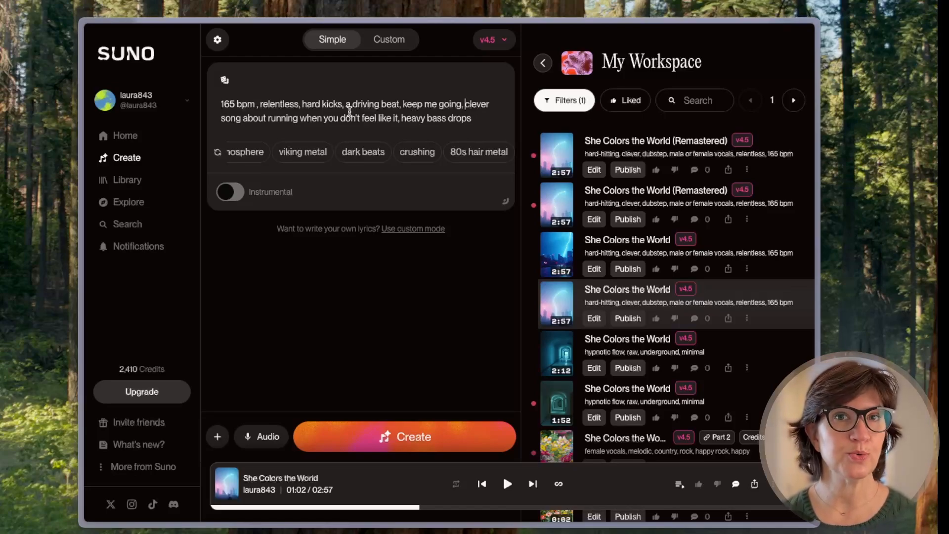
# Generate the running song from the revised prompt and listen to the opening of the new results
pyautogui.click(401, 439)
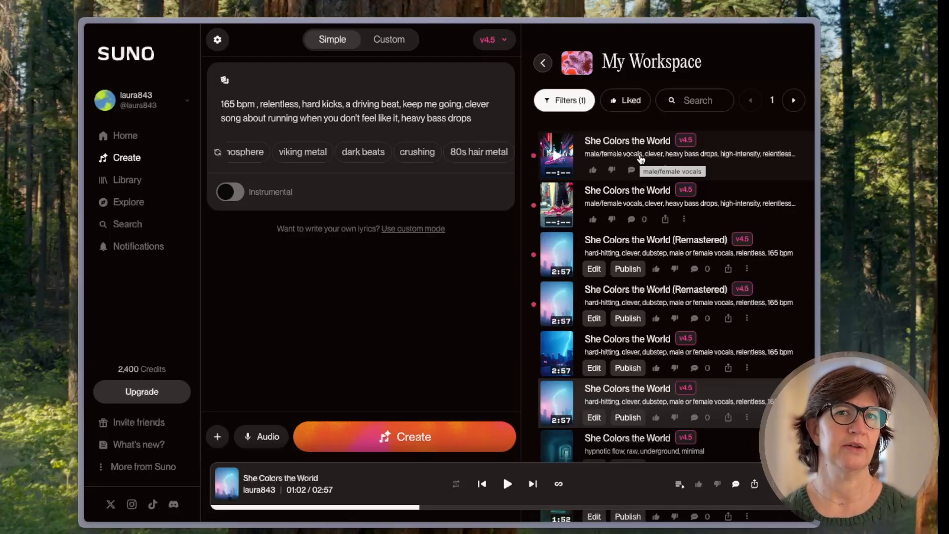
pyautogui.click(557, 155)
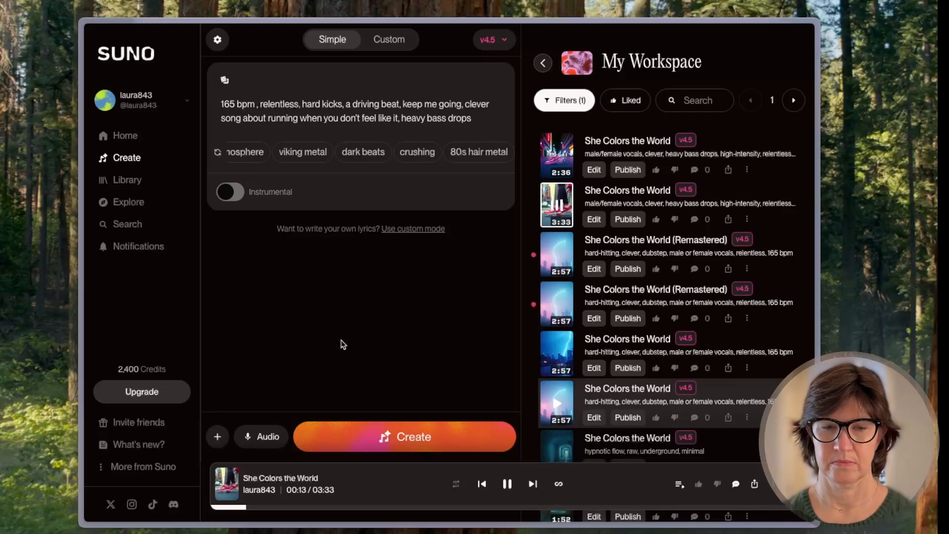
pyautogui.click(506, 482)
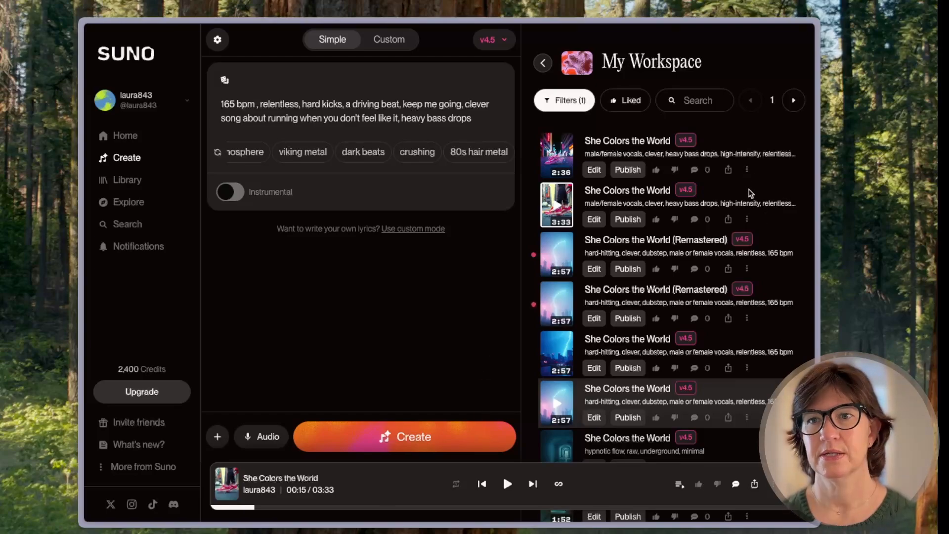
# Open the second new running song, the 3:33 version, in the song editor and start Replace Section
pyautogui.click(749, 223)
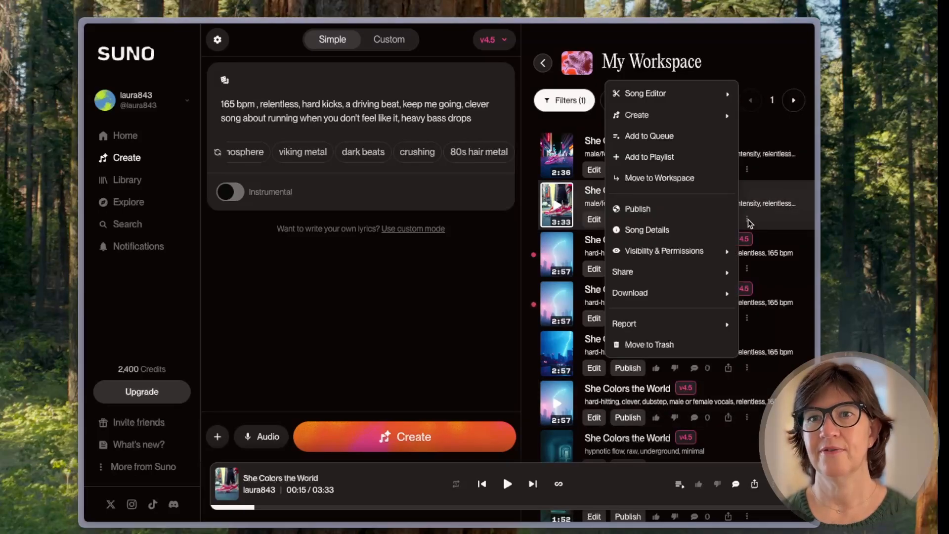
pyautogui.click(676, 97)
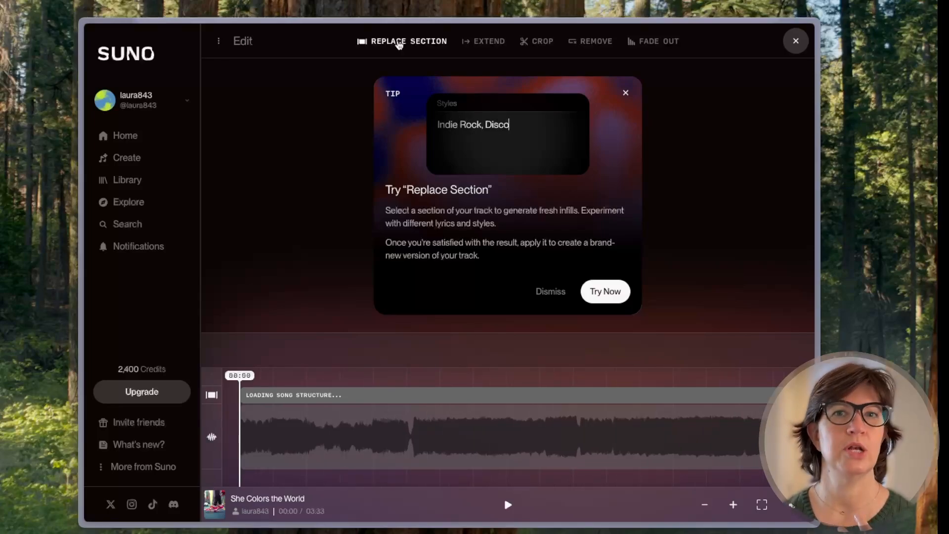
pyautogui.click(399, 44)
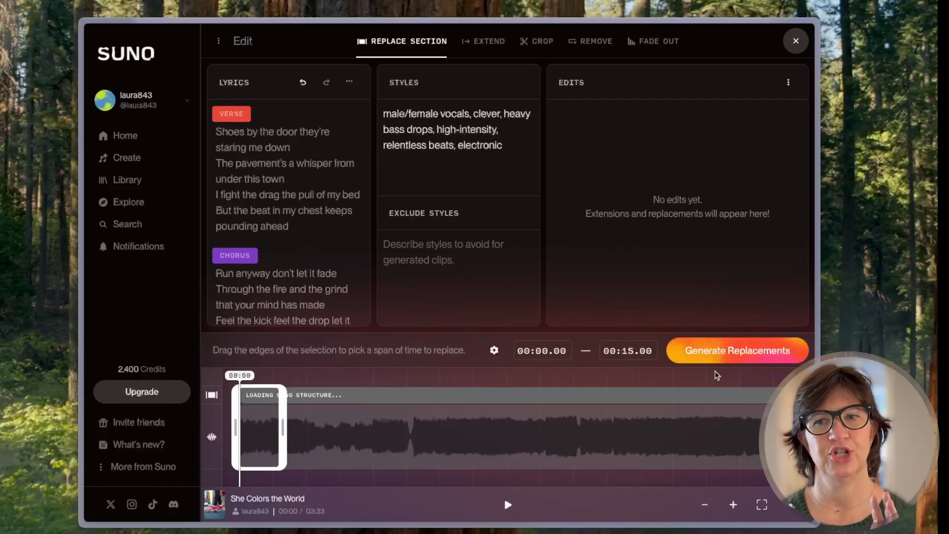
# Try different spans for replacement: the start up to 00:40.29, the Verse 2 section, and finally the Bridge section
pyautogui.click(327, 426)
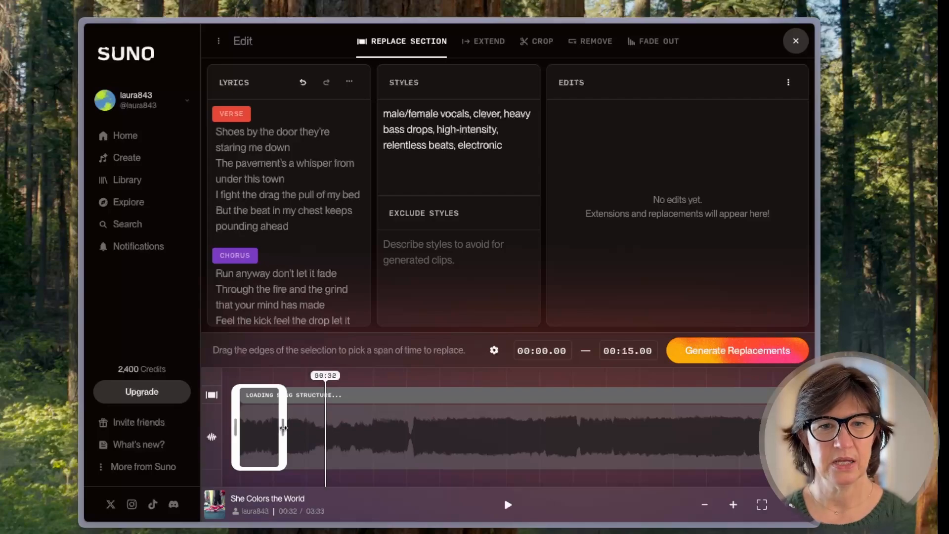
pyautogui.moveTo(282, 426); pyautogui.dragTo(348, 426)
pyautogui.click(495, 418)
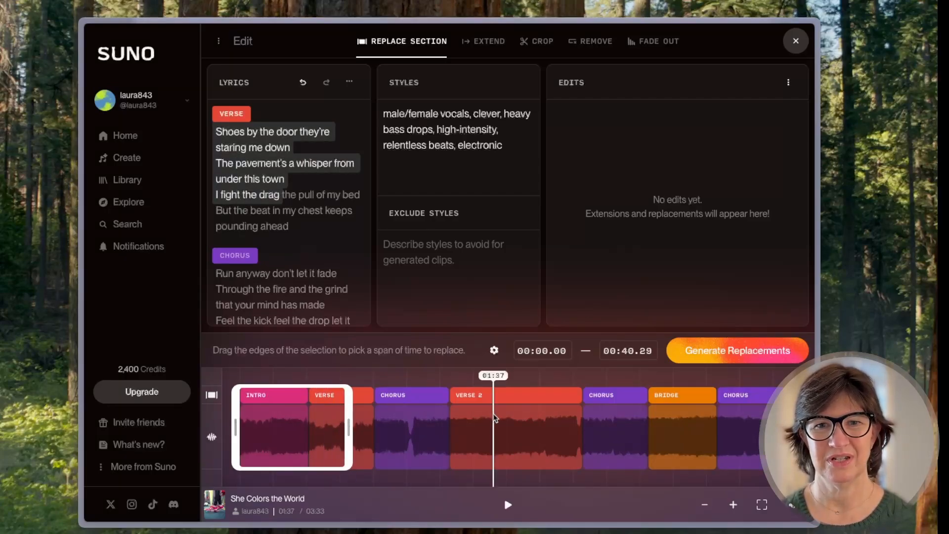
pyautogui.click(503, 400)
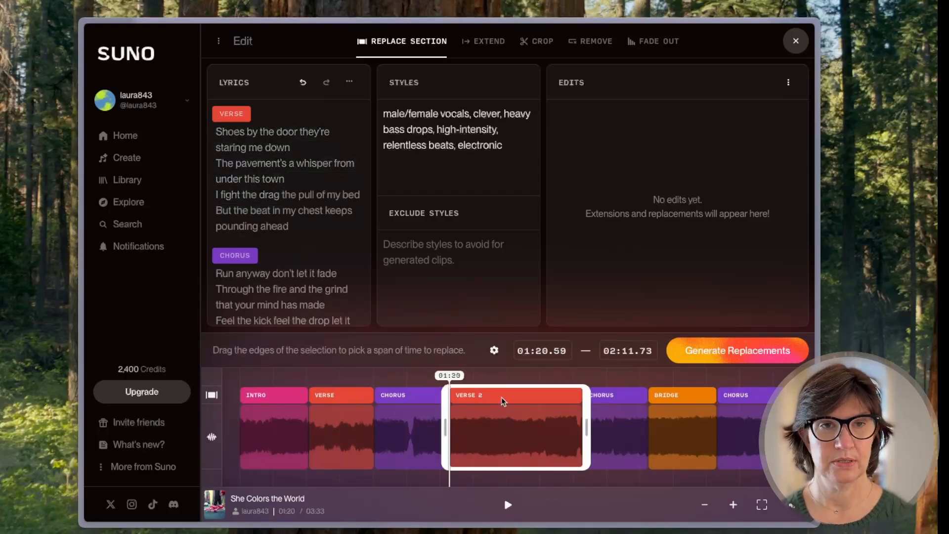
pyautogui.click(685, 394)
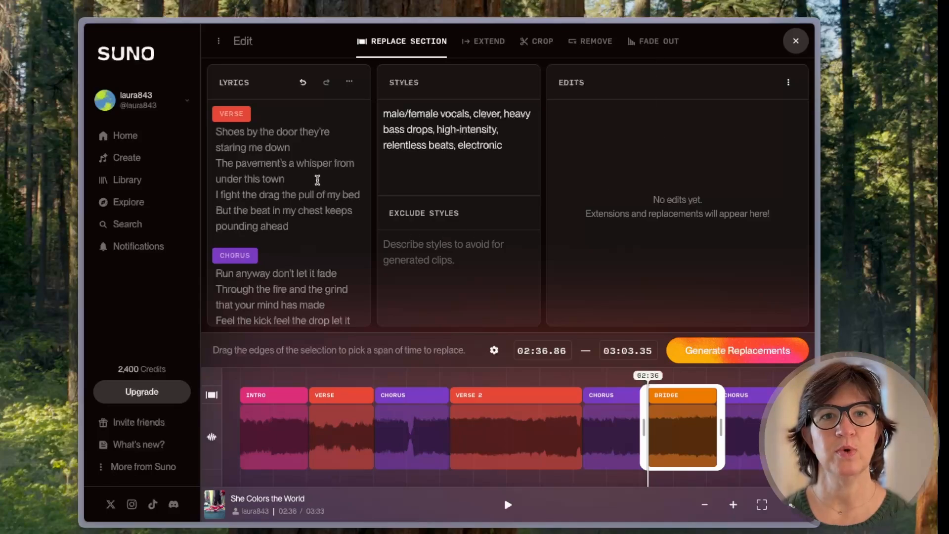
pyautogui.click(349, 82)
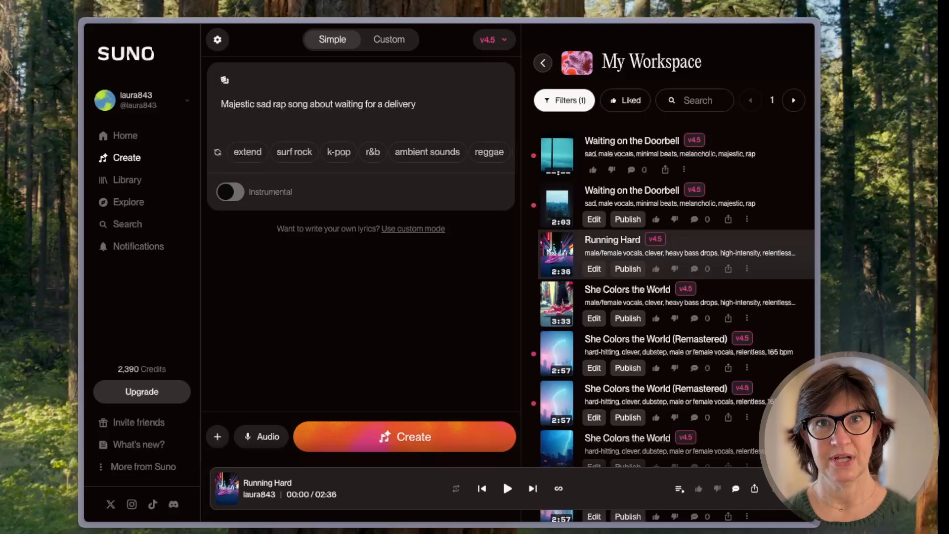
# Play the first "Waiting on the Doorbell" version, open its song page to follow the lyrics, and pause it
pyautogui.click(560, 160)
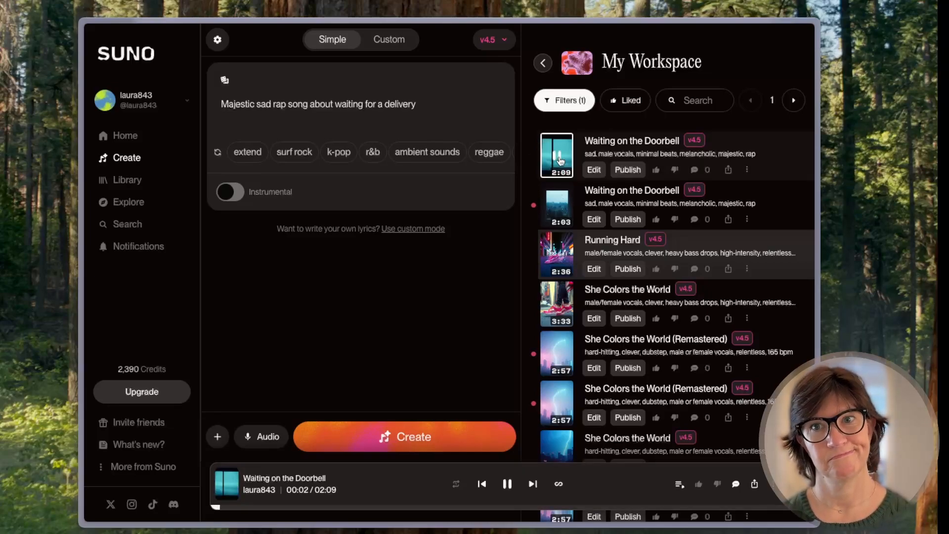
pyautogui.click(614, 143)
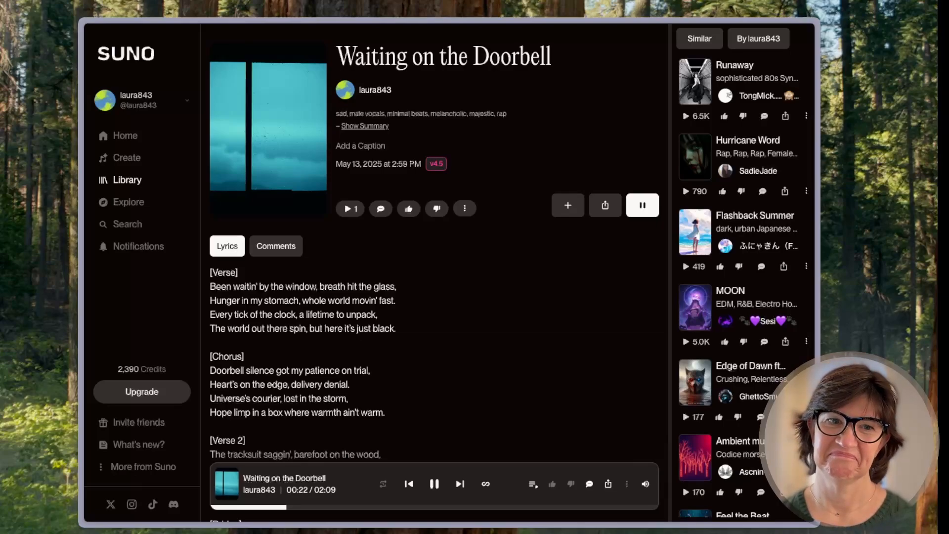
pyautogui.click(432, 478)
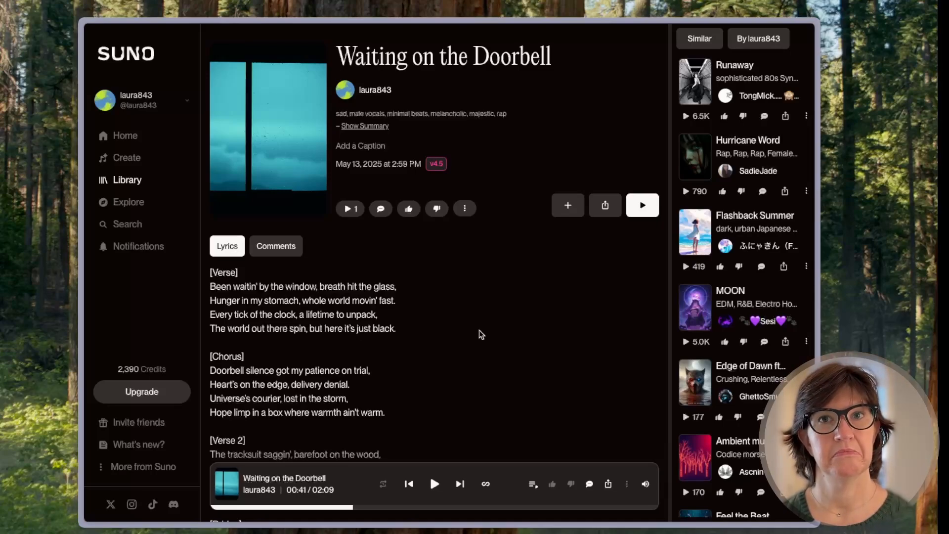
# View the songs in the library and browse the recommended songs and creators on the home page
pyautogui.click(127, 180)
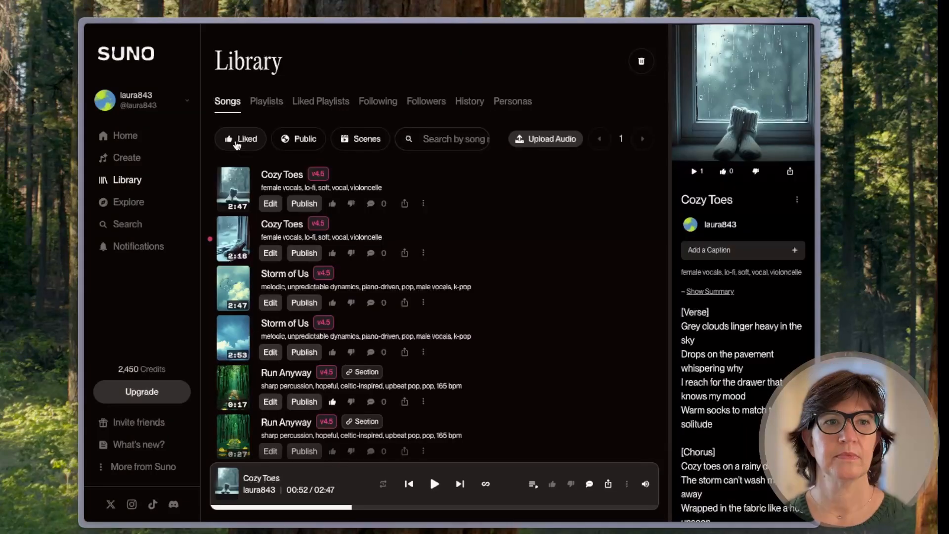
pyautogui.click(124, 138)
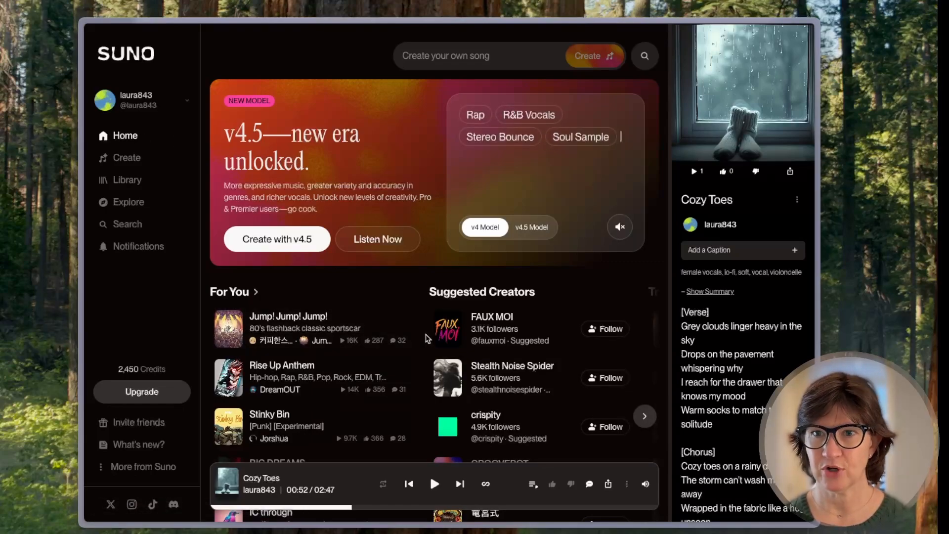
pyautogui.scroll(-5, 427, 338)
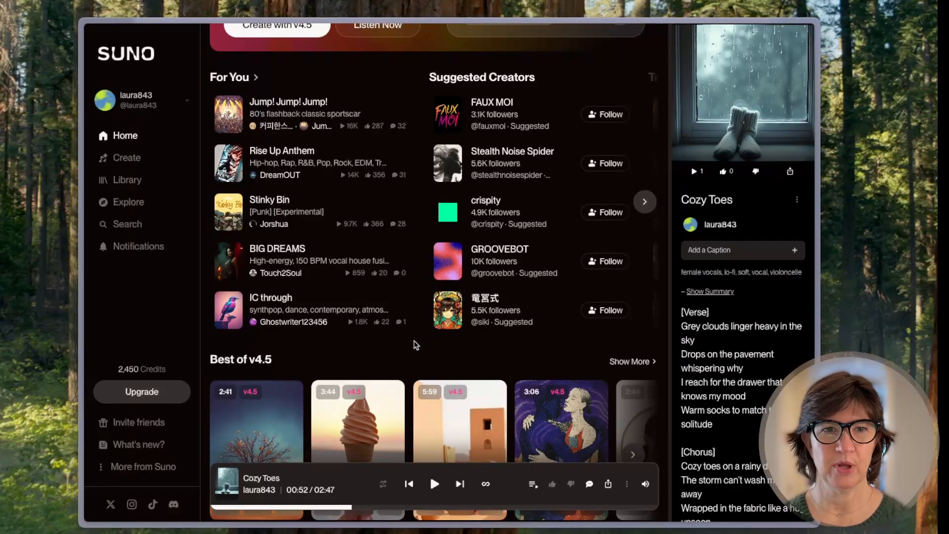
pyautogui.scroll(-5, 415, 344)
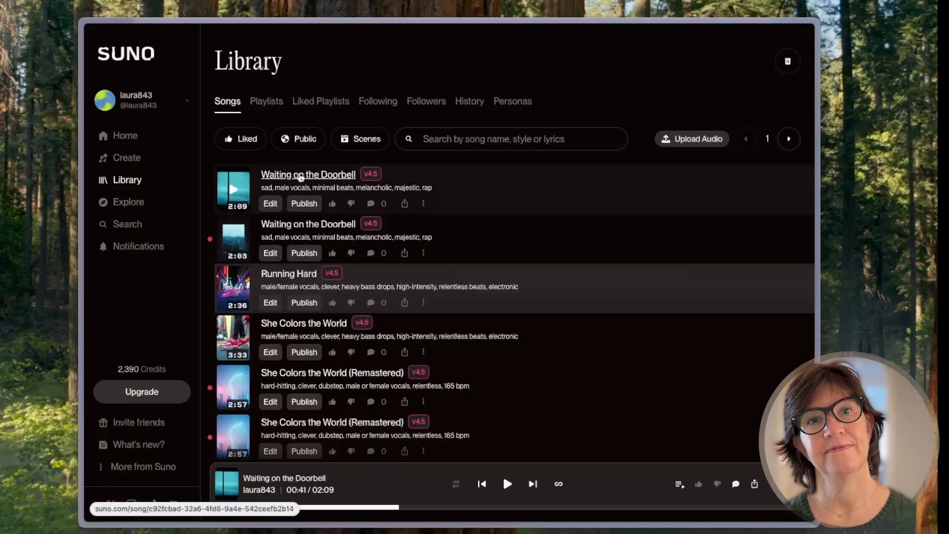
# Open the song details of the first "Waiting on the Doorbell" version and change its title to "Waiting on the Doorbell to ring"
pyautogui.click(300, 176)
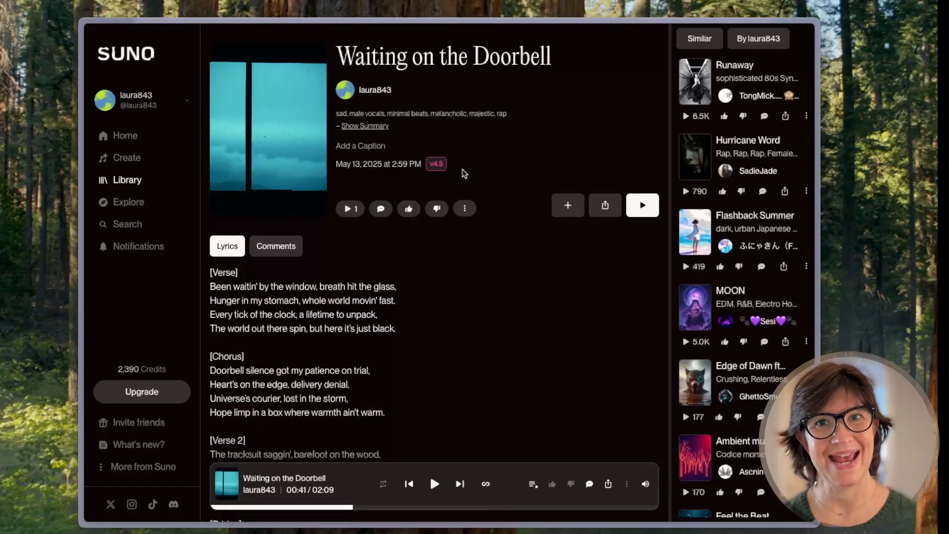
pyautogui.click(465, 208)
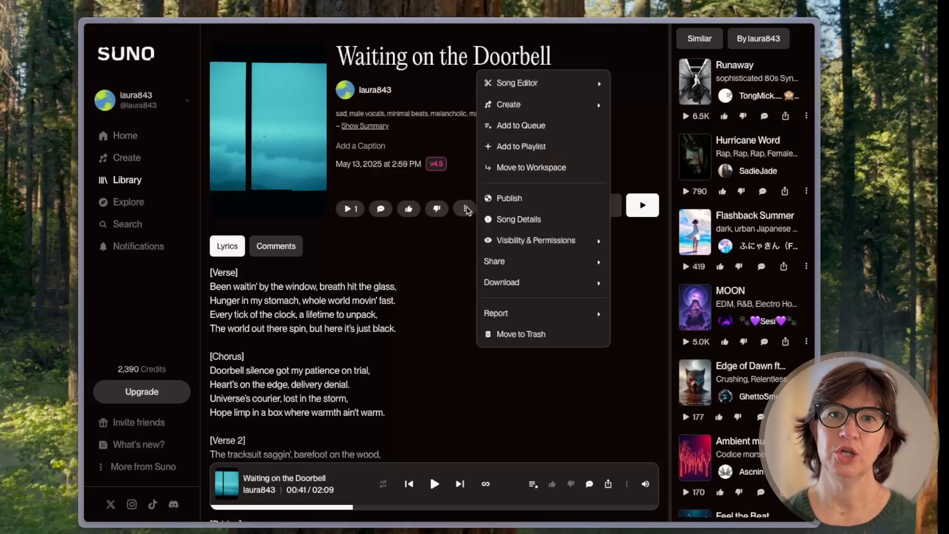
pyautogui.click(514, 220)
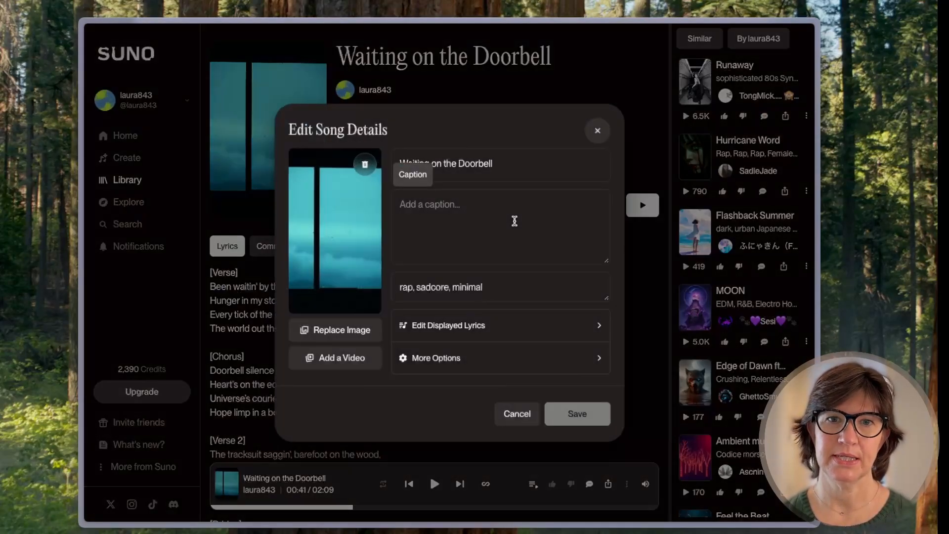
pyautogui.write('to ring')
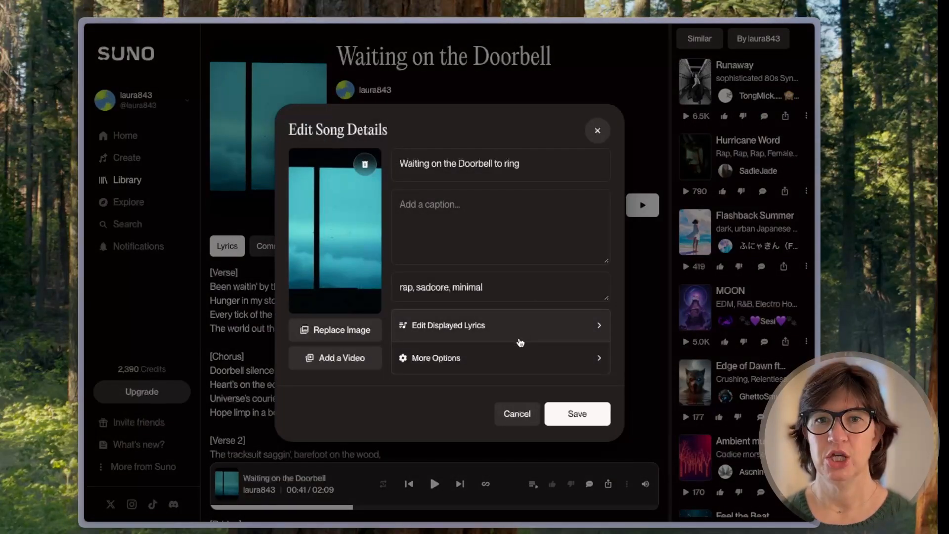
# Review the song's displayed lyrics and comment options, and open the video upload to read its file requirements
pyautogui.click(523, 330)
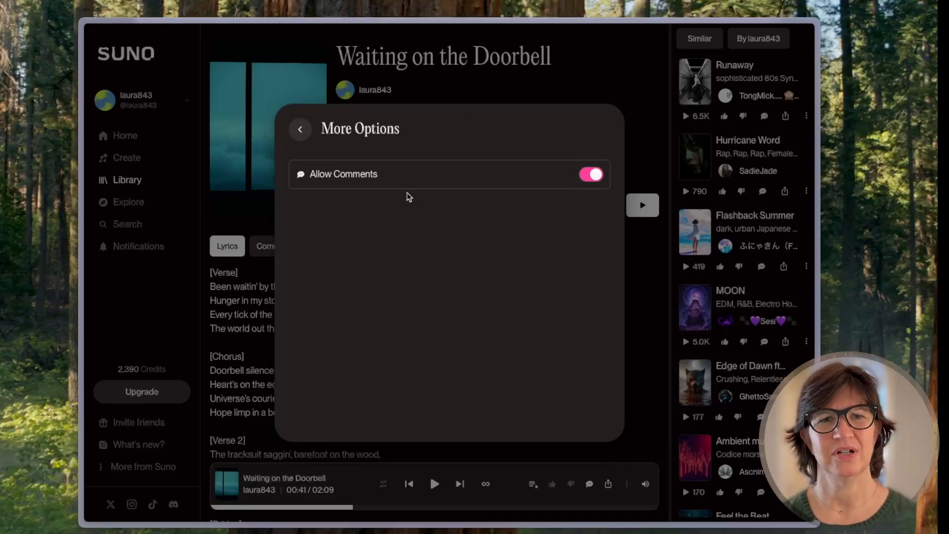
pyautogui.click(310, 131)
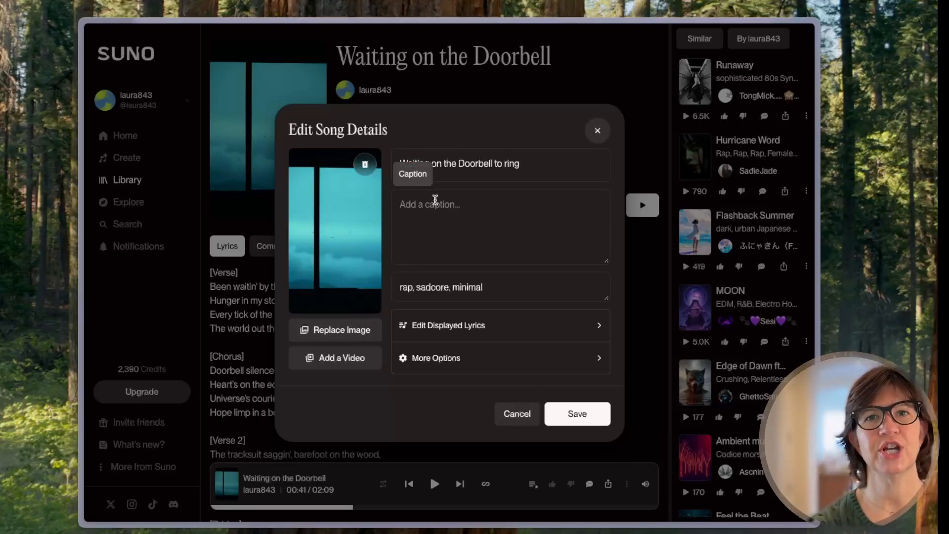
pyautogui.click(339, 364)
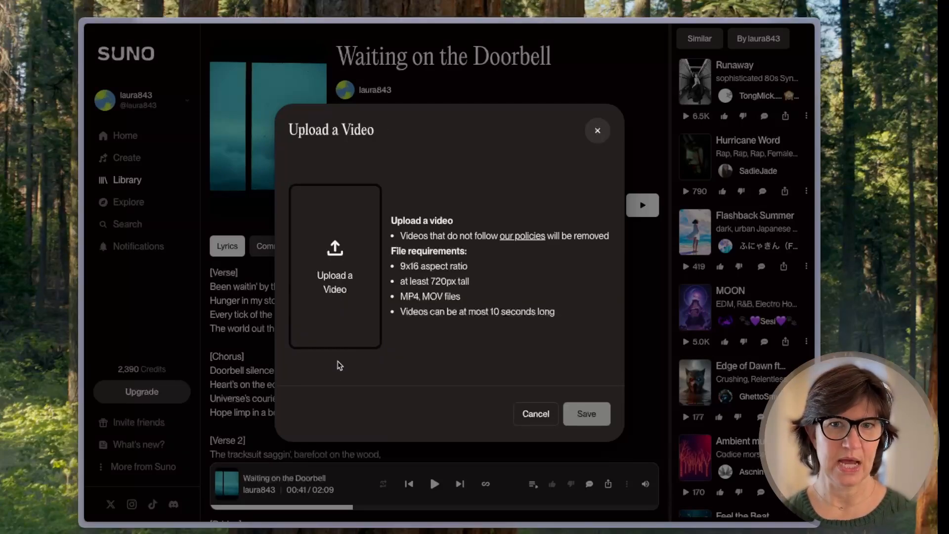